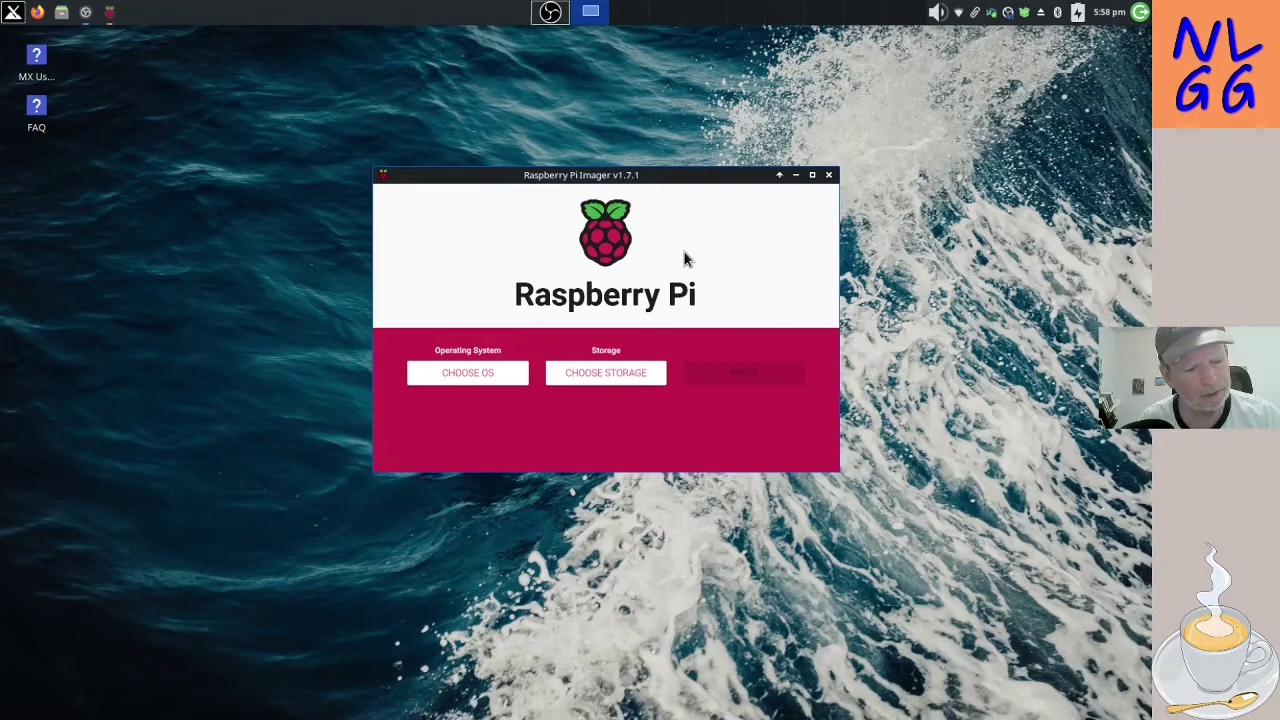
# - Launch GParted as root by entering the account password, and move its window clear of the screen edge
pyautogui.press('super')
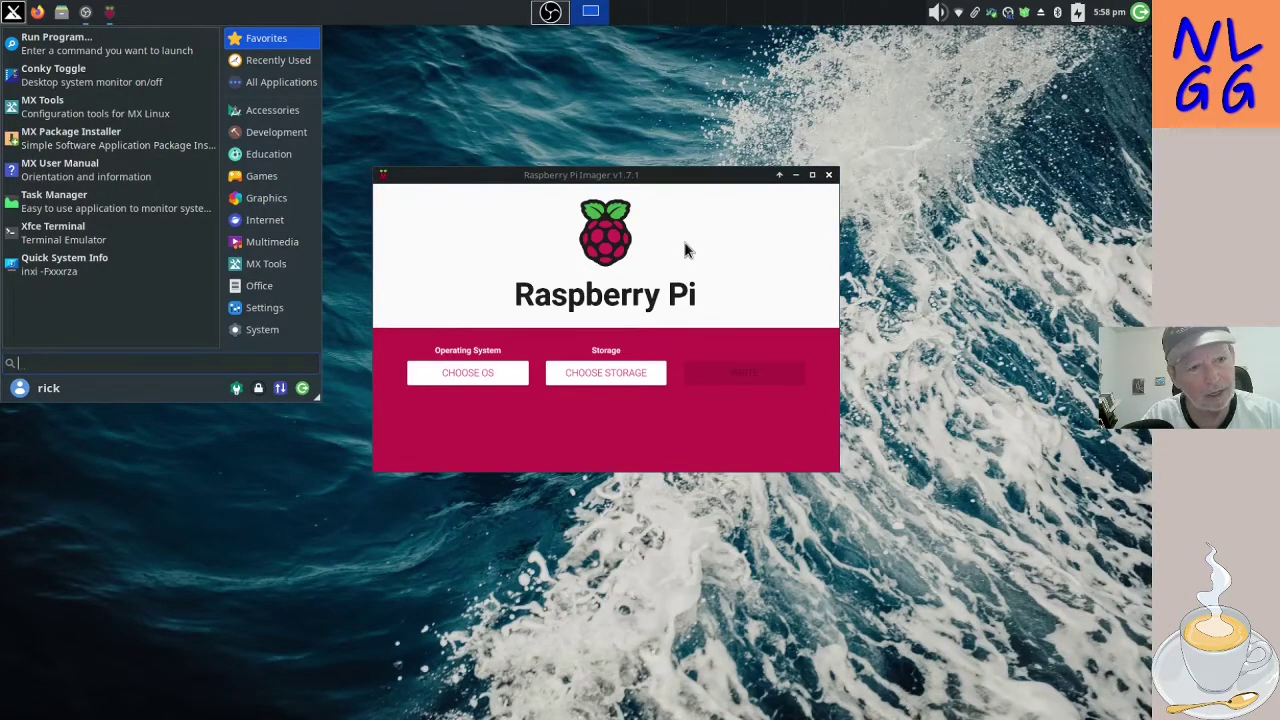
pyautogui.write('gpa')
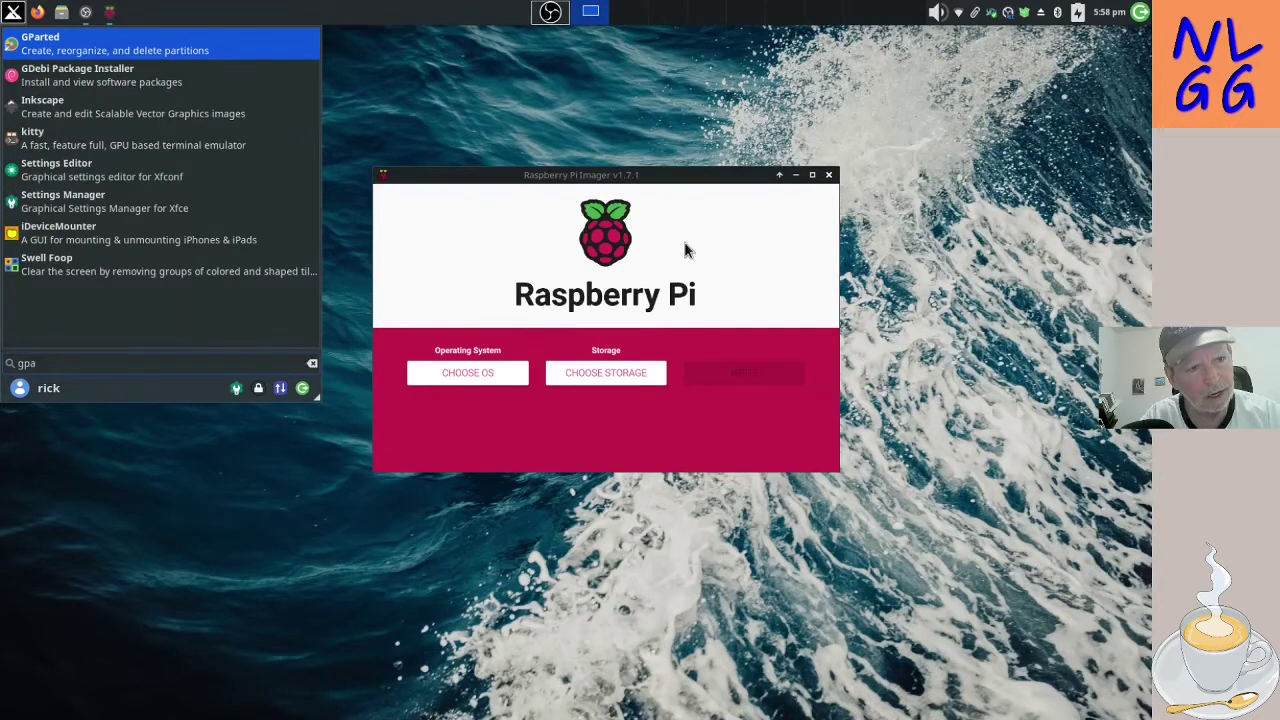
pyautogui.press('Return')
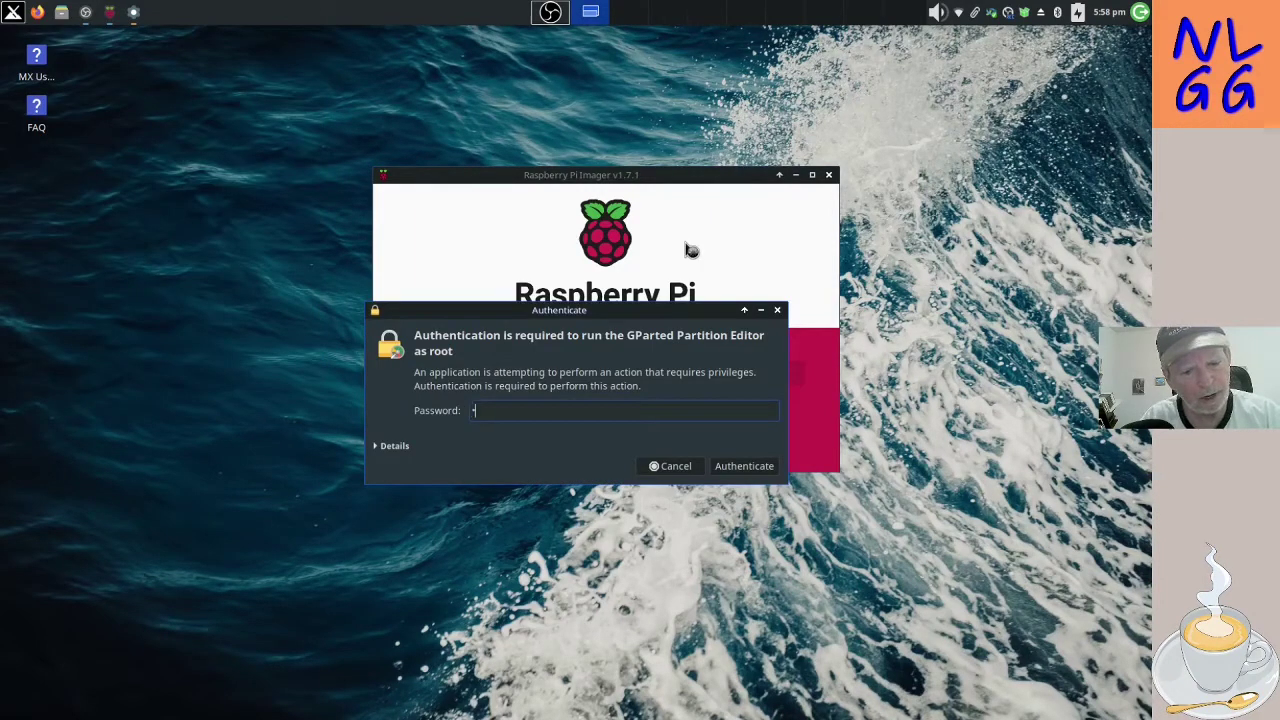
pyautogui.write('*****')
pyautogui.press('Return')
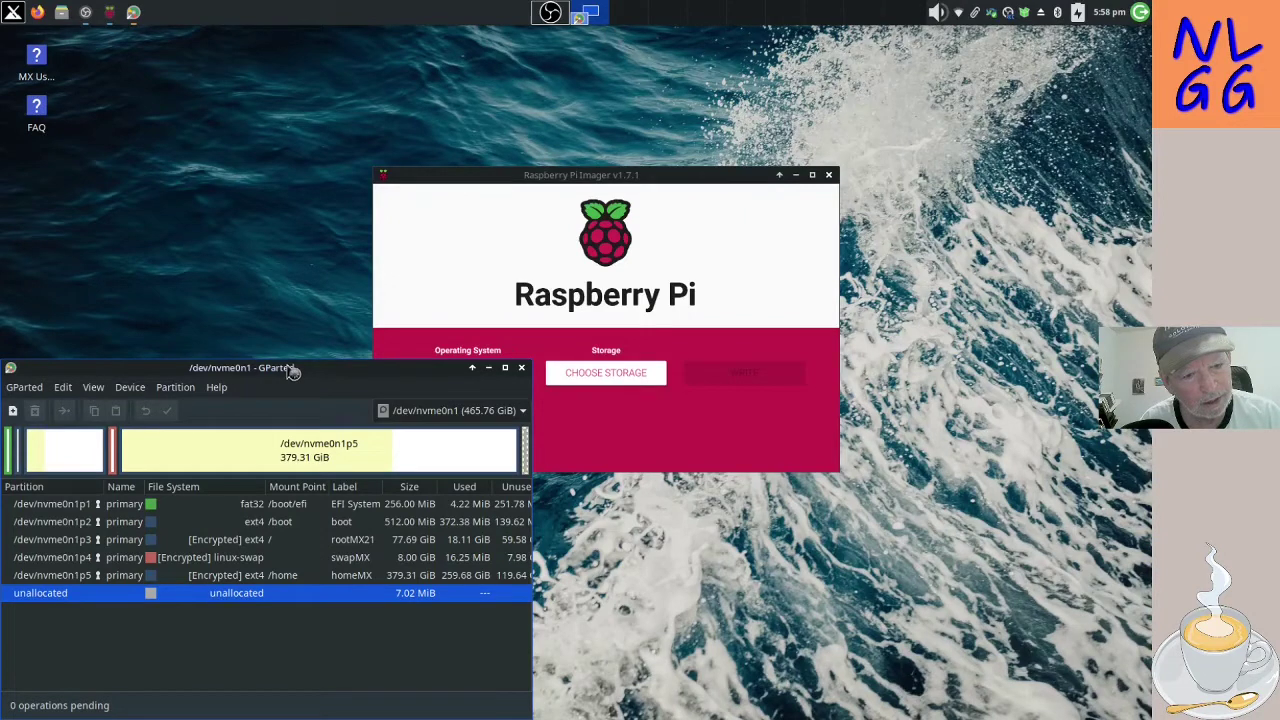
pyautogui.moveTo(291, 371); pyautogui.dragTo(328, 325)
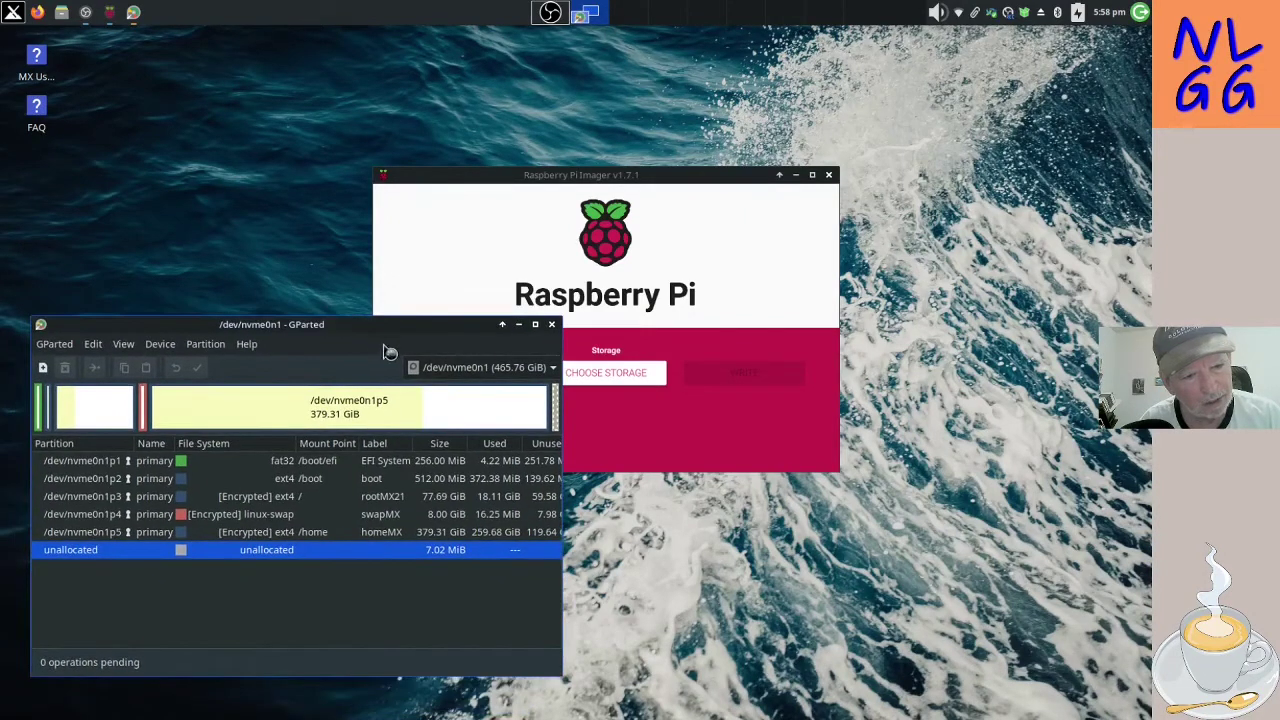
# - Switch GParted to the /dev/sdc drive and queue the deletion of partitions sdc3, sdc2 and sdc1
pyautogui.click(553, 370)
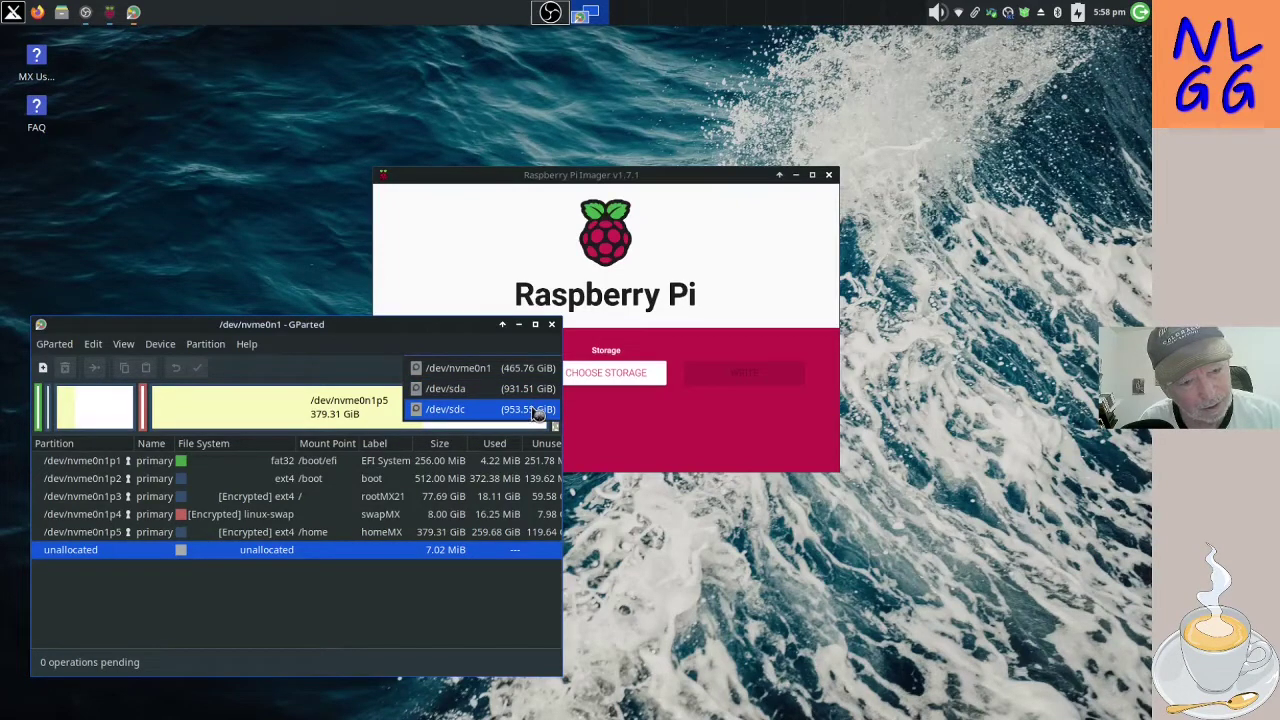
pyautogui.click(537, 410)
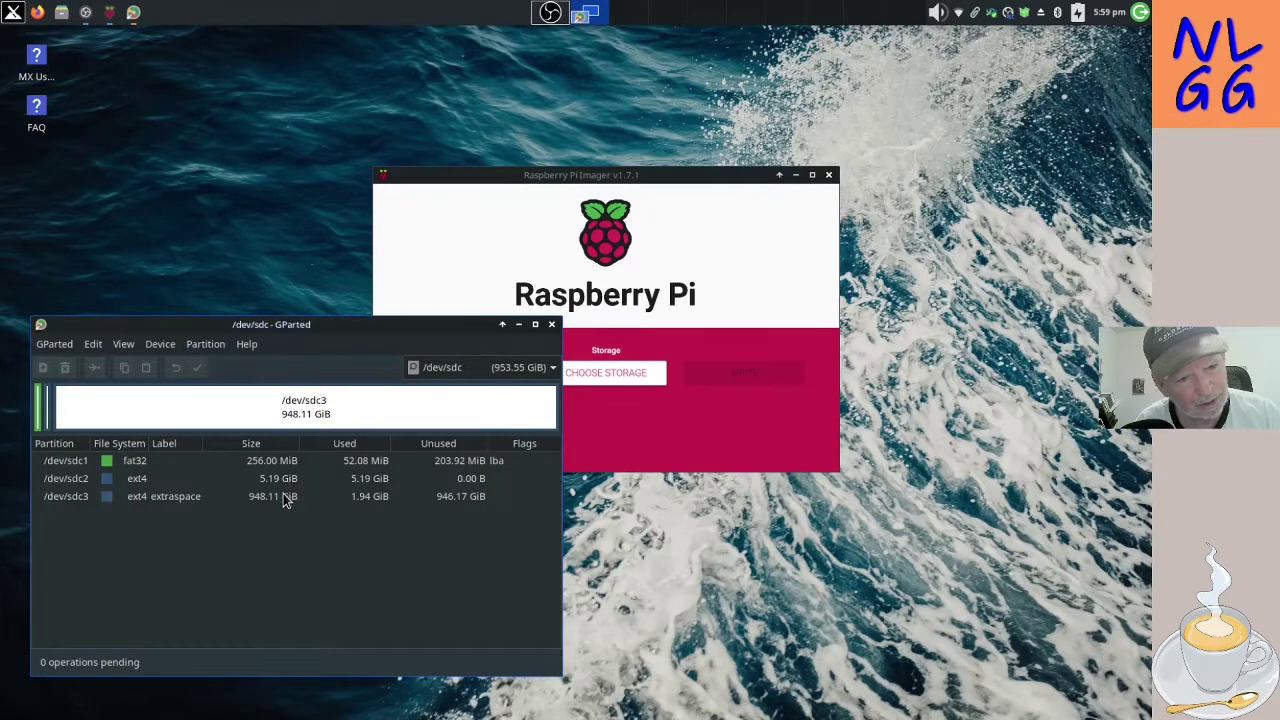
pyautogui.click(283, 494)
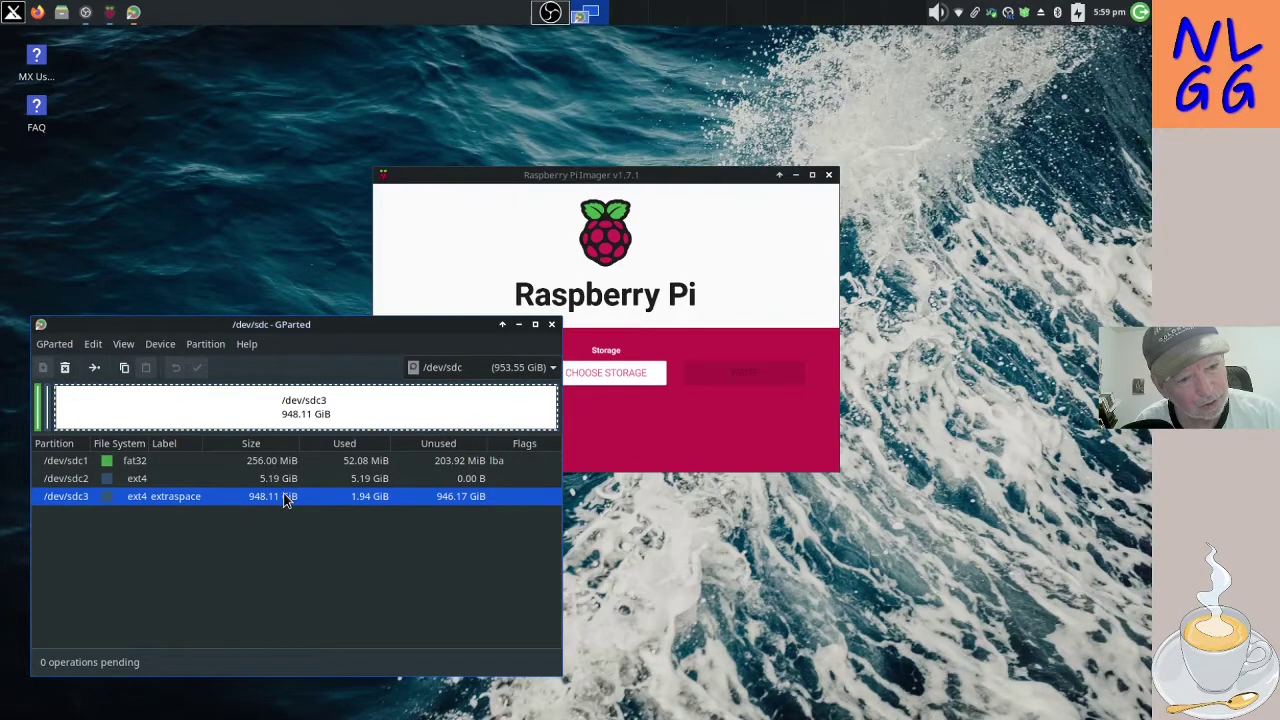
pyautogui.rightClick(283, 499)
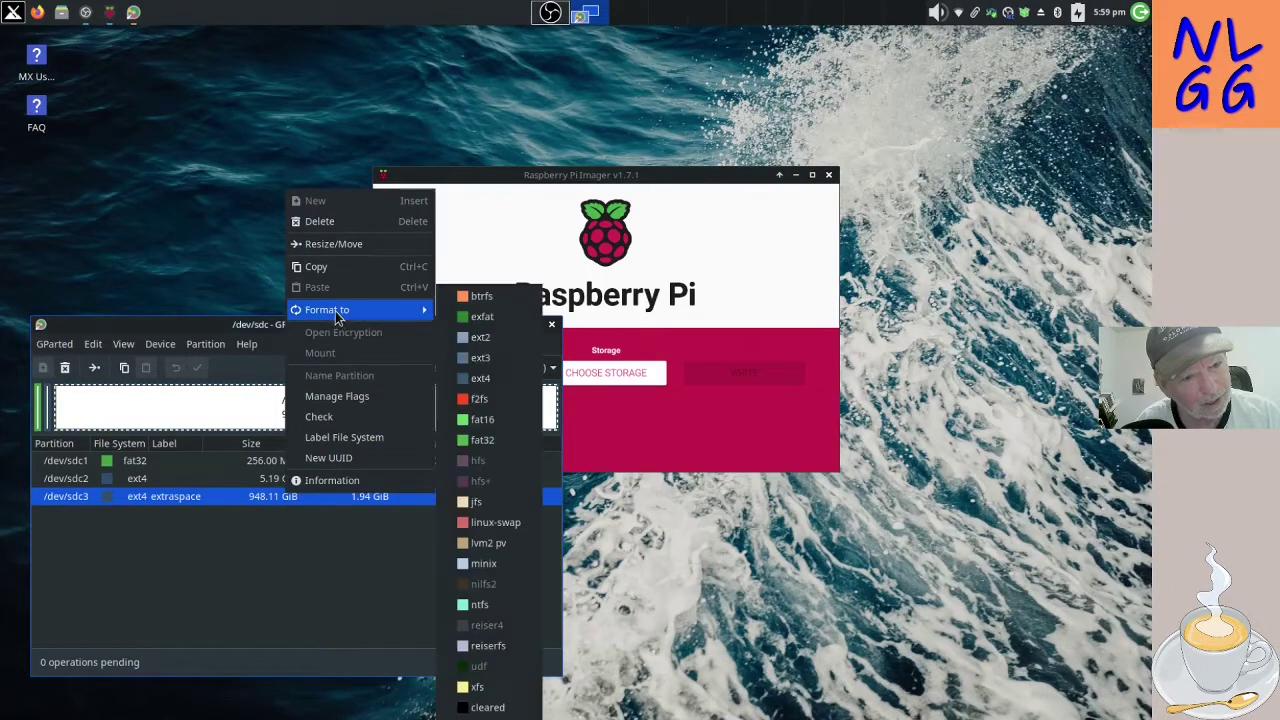
pyautogui.click(335, 240)
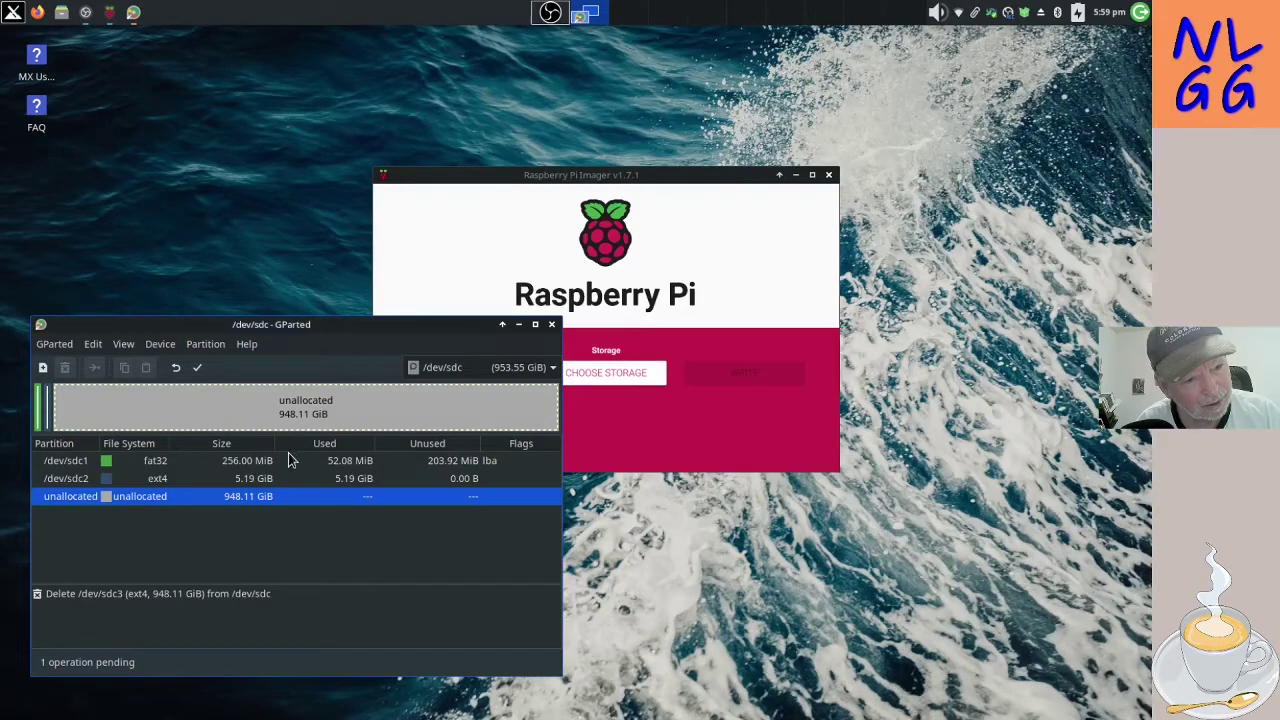
pyautogui.rightClick(263, 480)
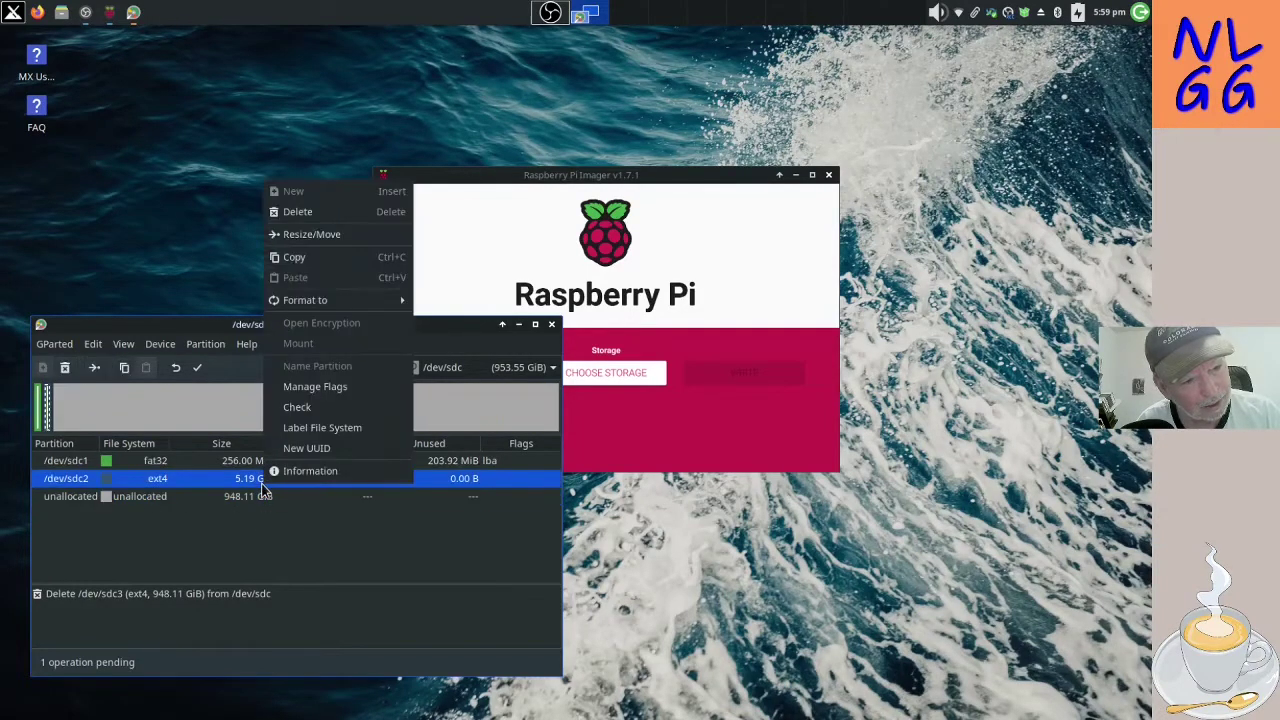
pyautogui.click(296, 211)
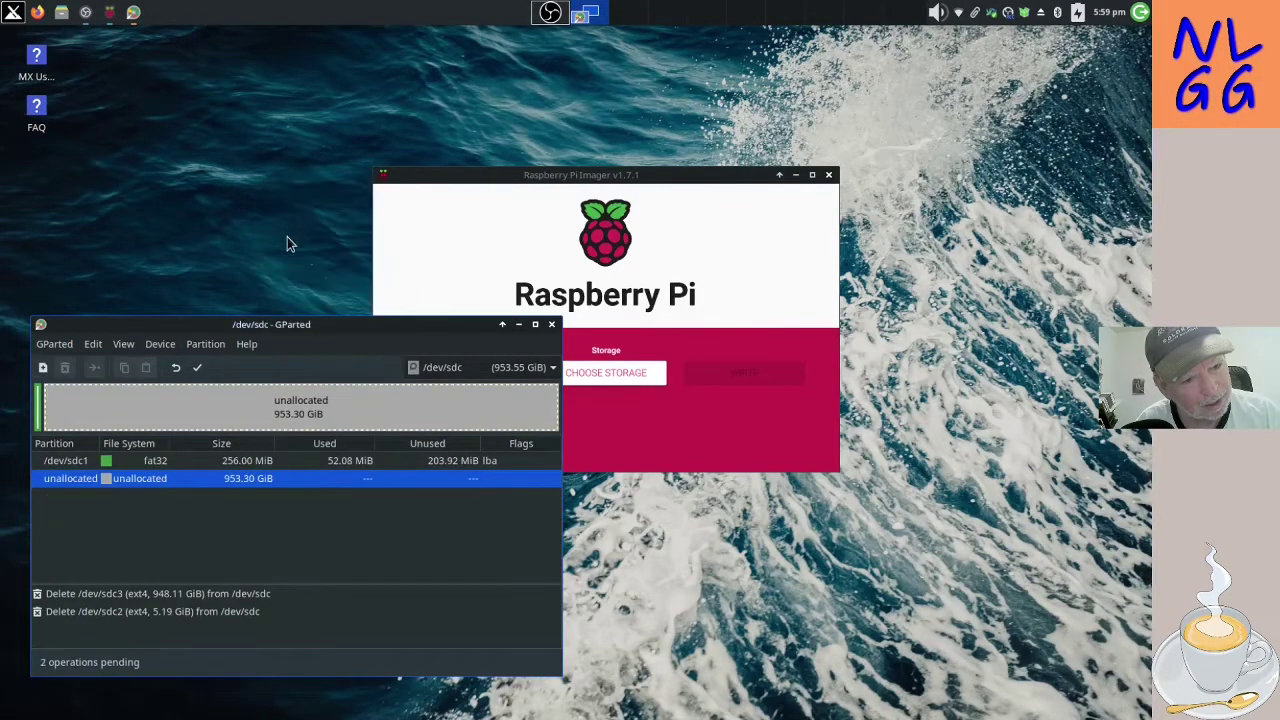
pyautogui.rightClick(251, 461)
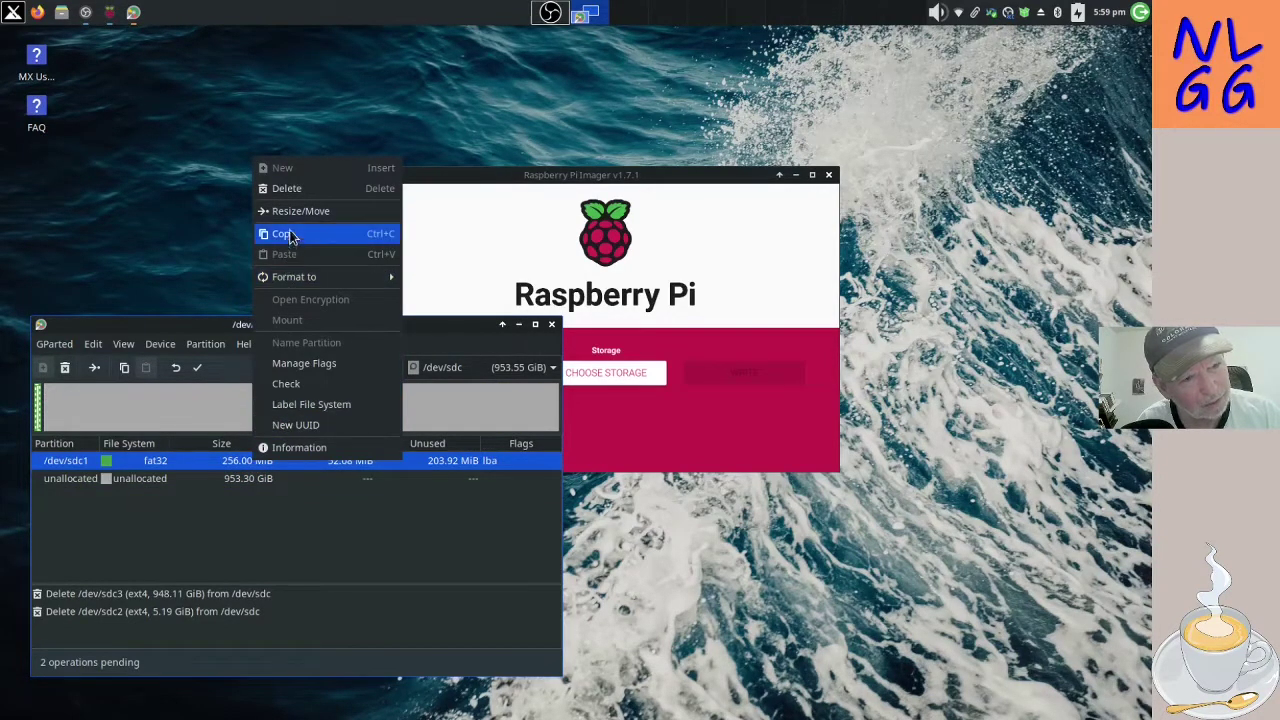
pyautogui.click(293, 199)
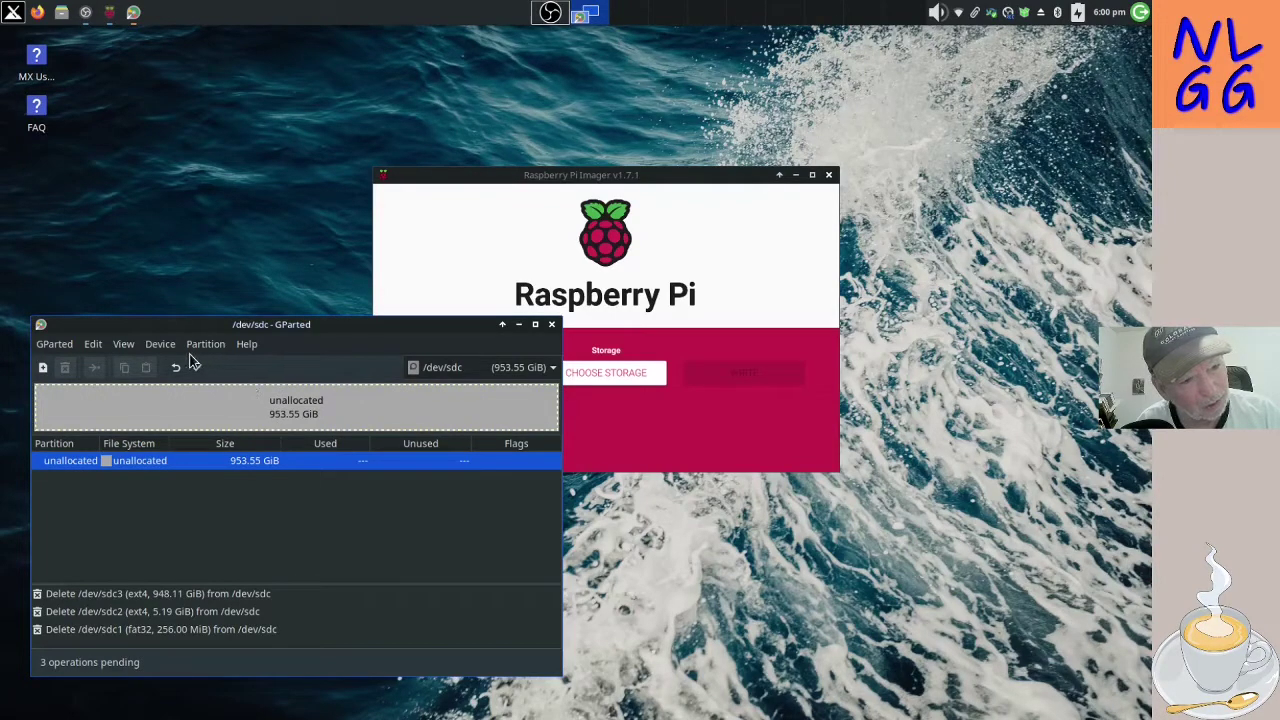
# - Try to create a new partition table on /dev/sdc while the deletions are still pending
pyautogui.click(160, 344)
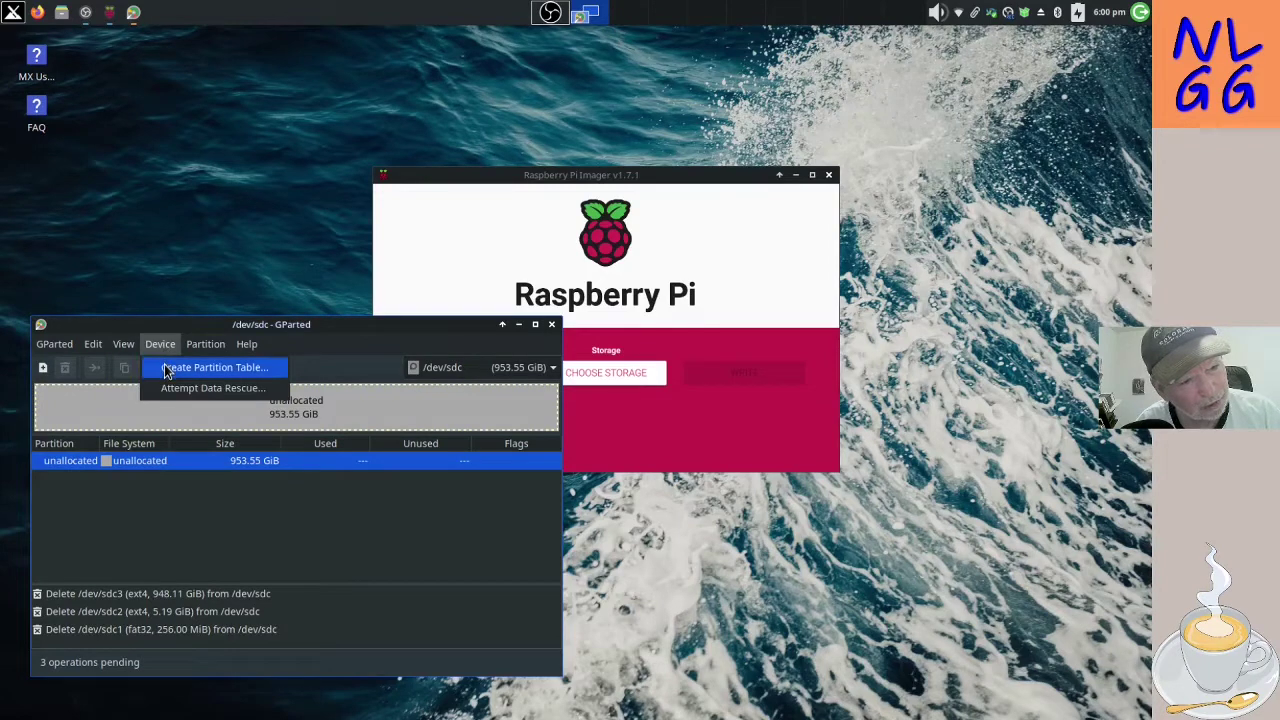
pyautogui.click(167, 368)
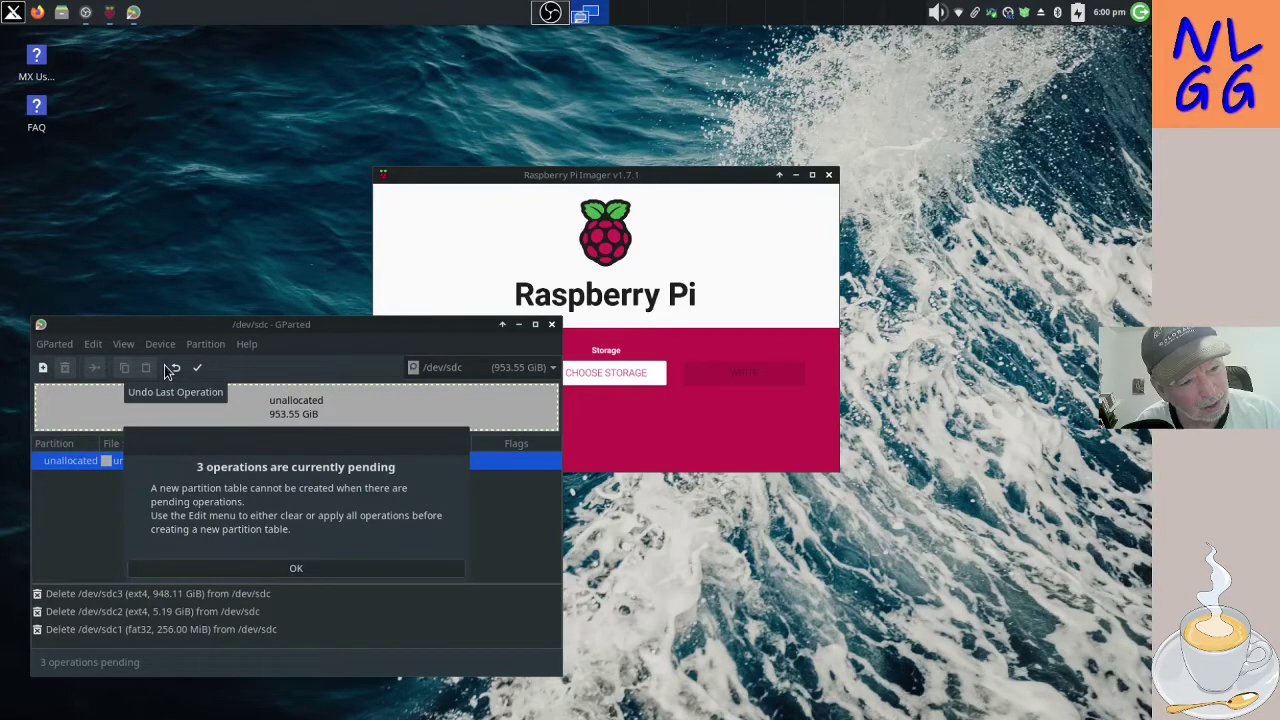
pyautogui.click(242, 566)
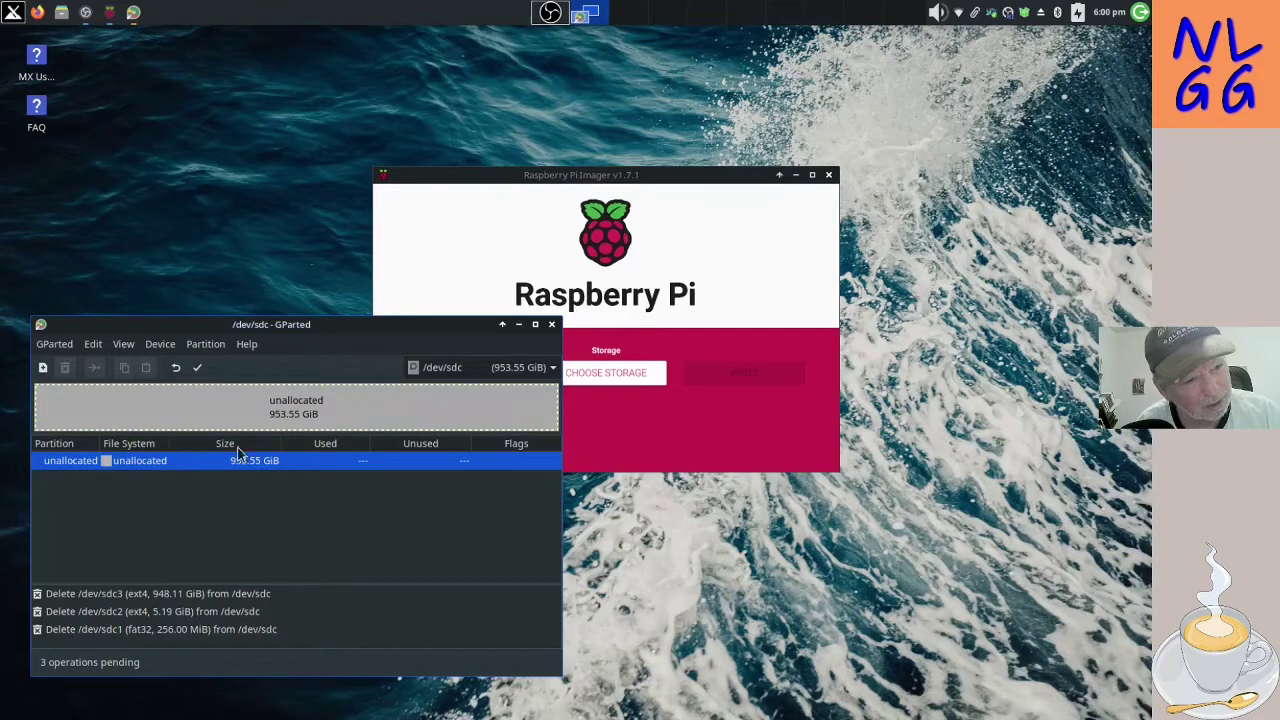
# - Apply the three pending partition deletions to /dev/sdc and dismiss the progress report
pyautogui.click(198, 372)
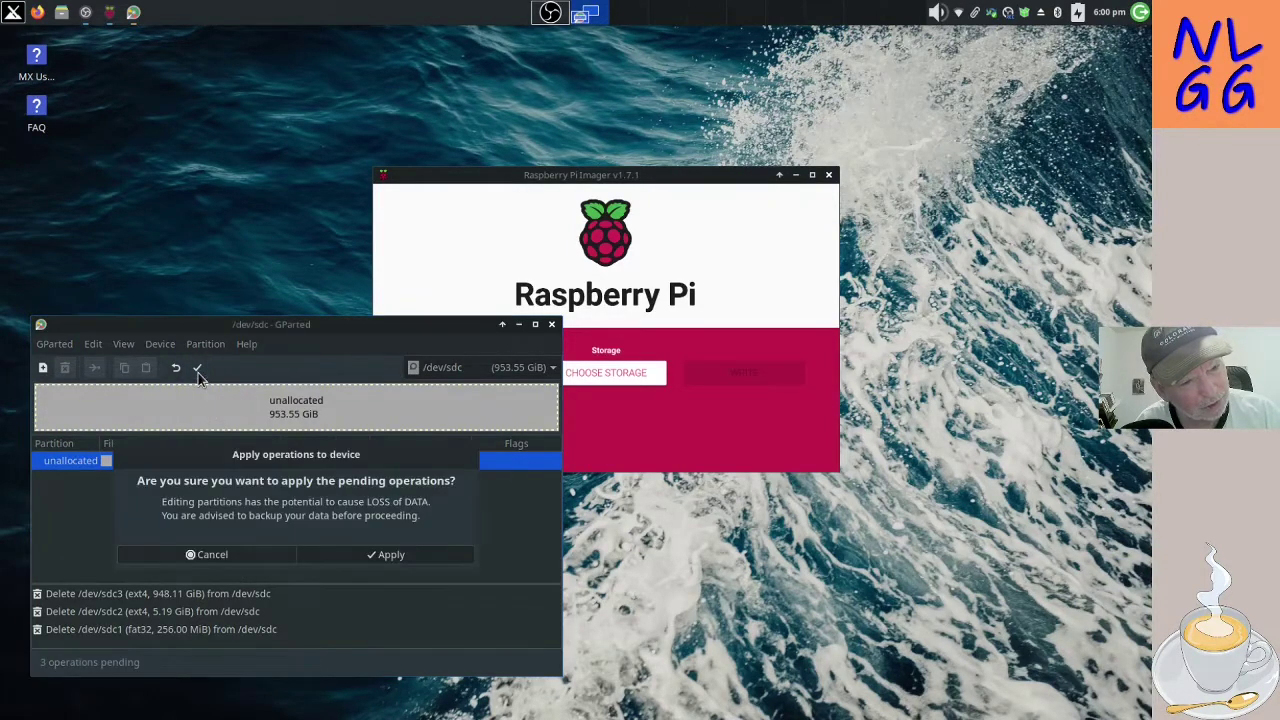
pyautogui.click(312, 556)
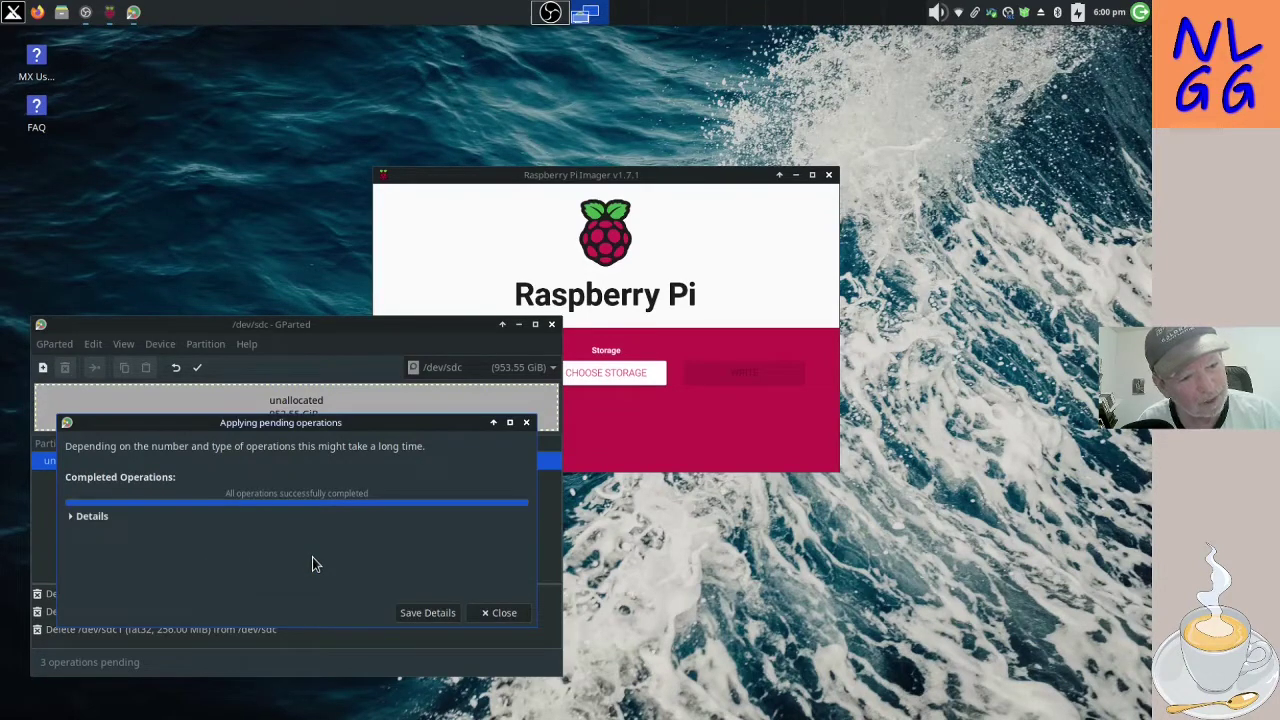
pyautogui.click(480, 613)
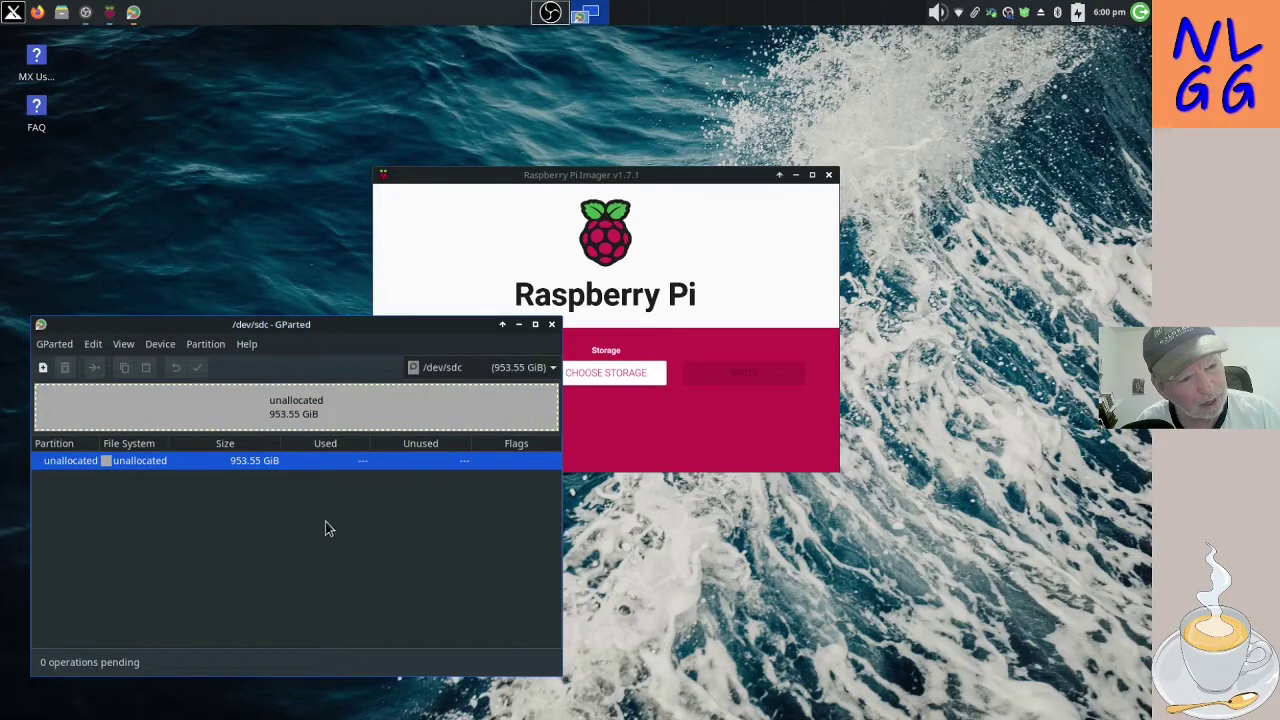
# - Create a new partition table of type gpt on /dev/sdc
pyautogui.click(168, 345)
pyautogui.click(172, 371)
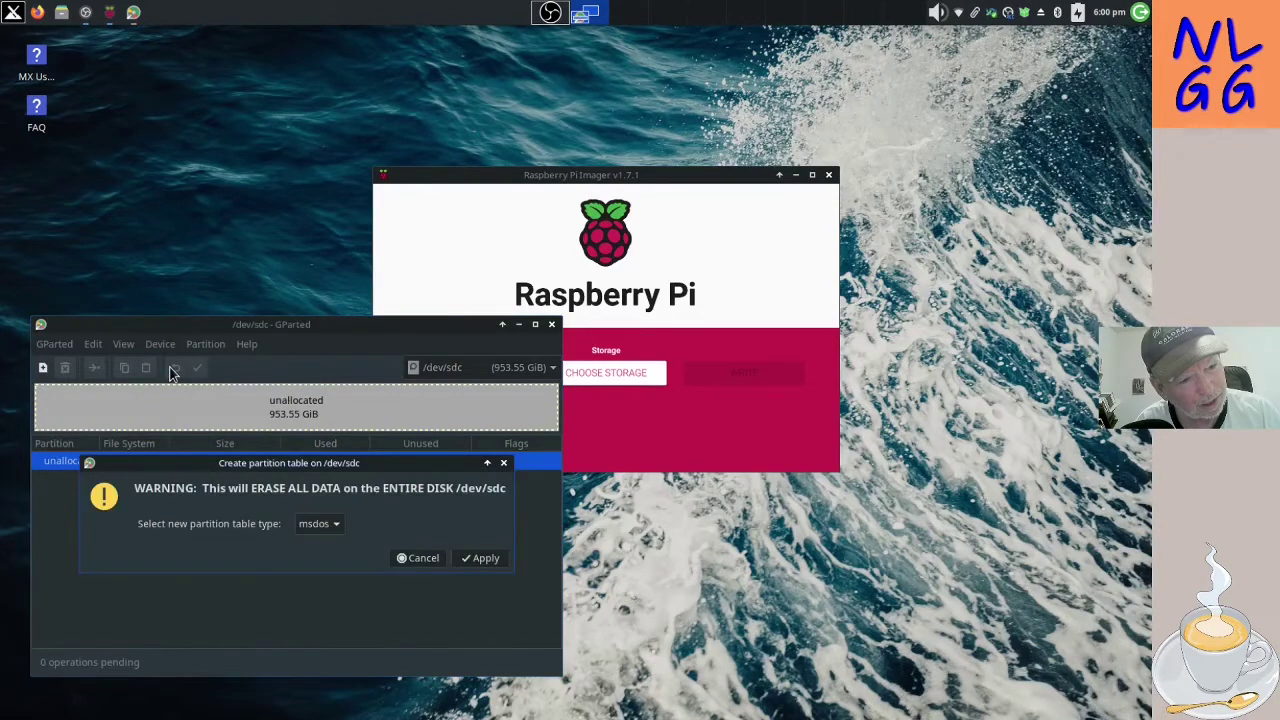
pyautogui.click(331, 527)
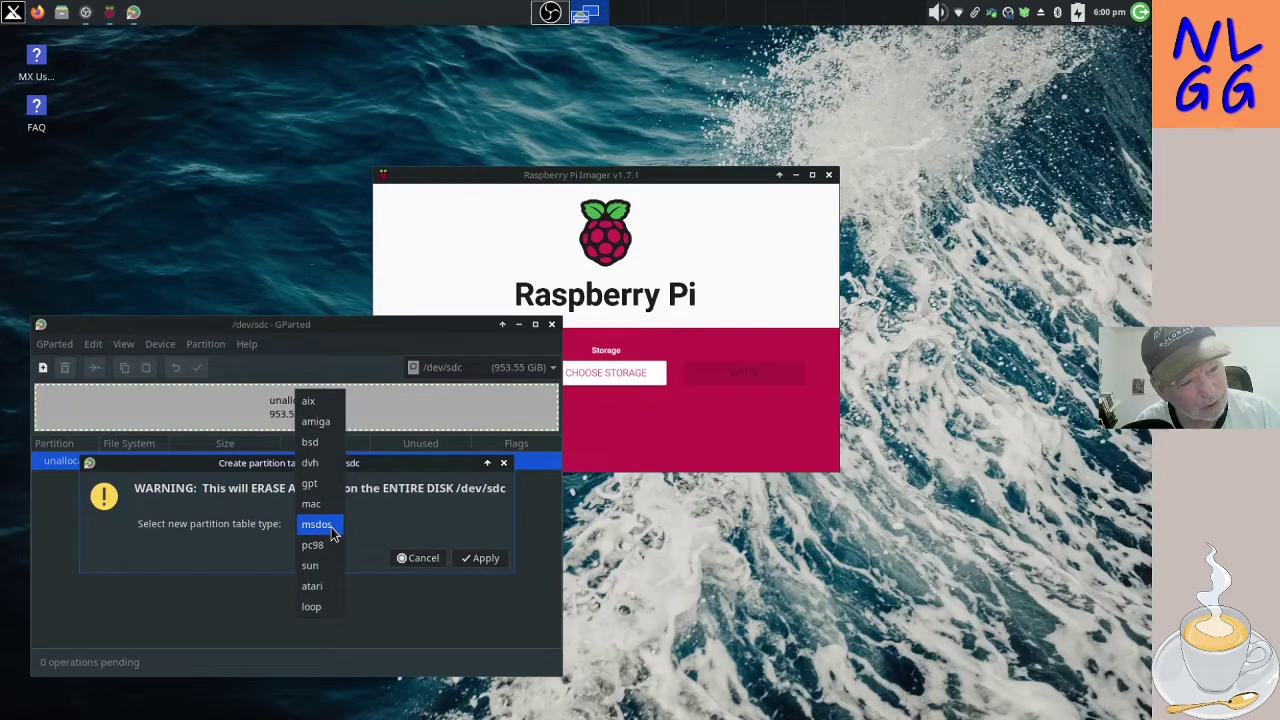
pyautogui.click(326, 494)
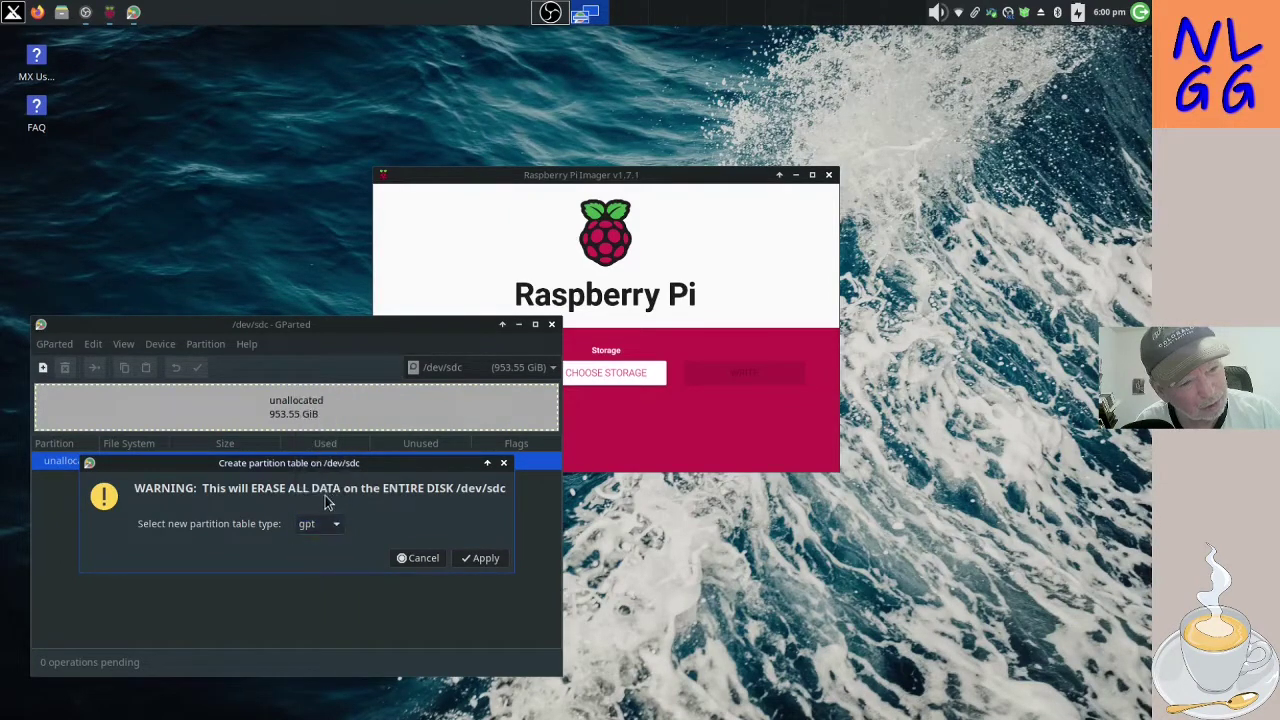
pyautogui.click(459, 561)
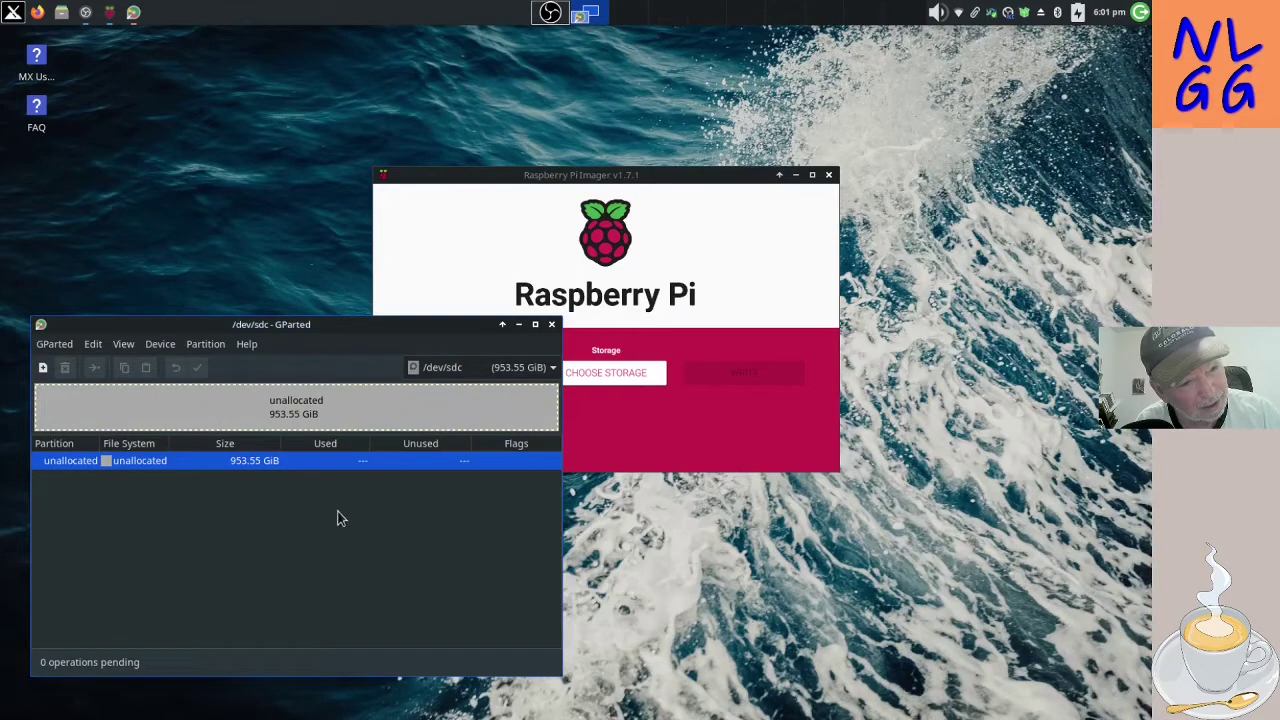
# - Add a new primary ext4 partition of 976439 MiB in the unallocated space on /dev/sdc
pyautogui.rightClick(235, 475)
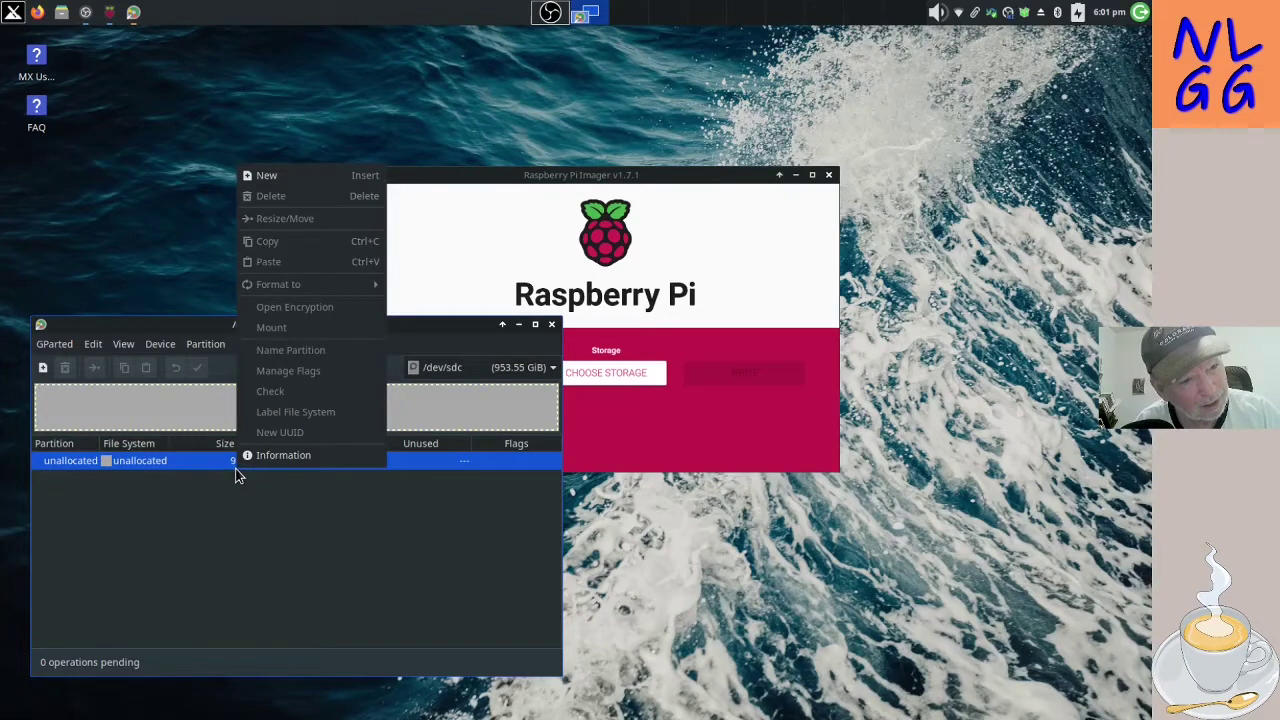
pyautogui.click(291, 177)
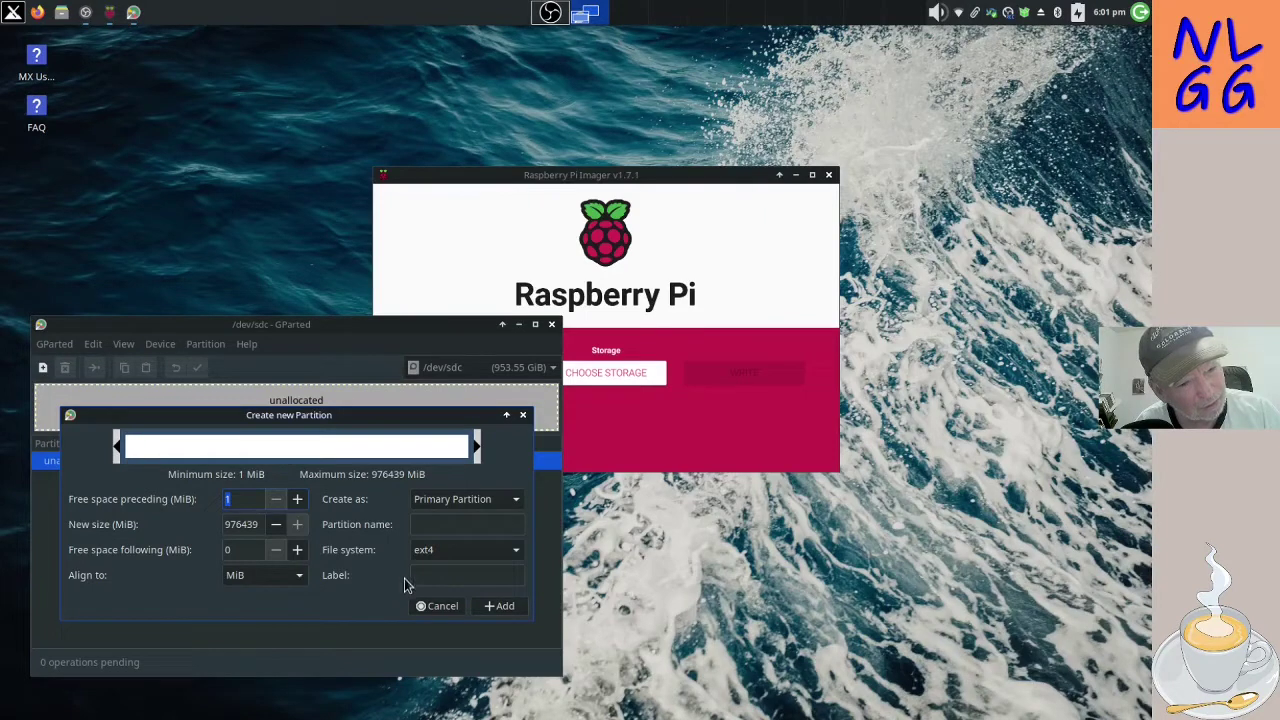
pyautogui.click(490, 612)
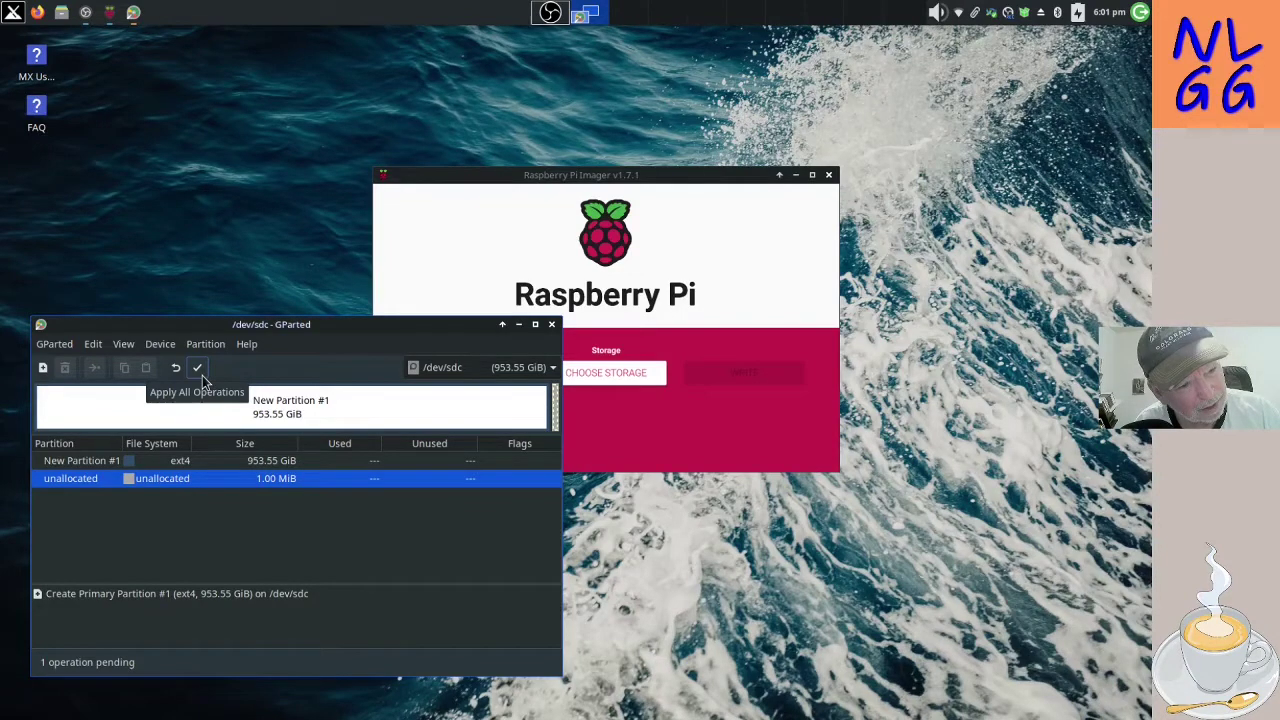
# - Set the pending new partition on /dev/sdc to be formatted as ext4
pyautogui.click(224, 464)
pyautogui.rightClick(224, 462)
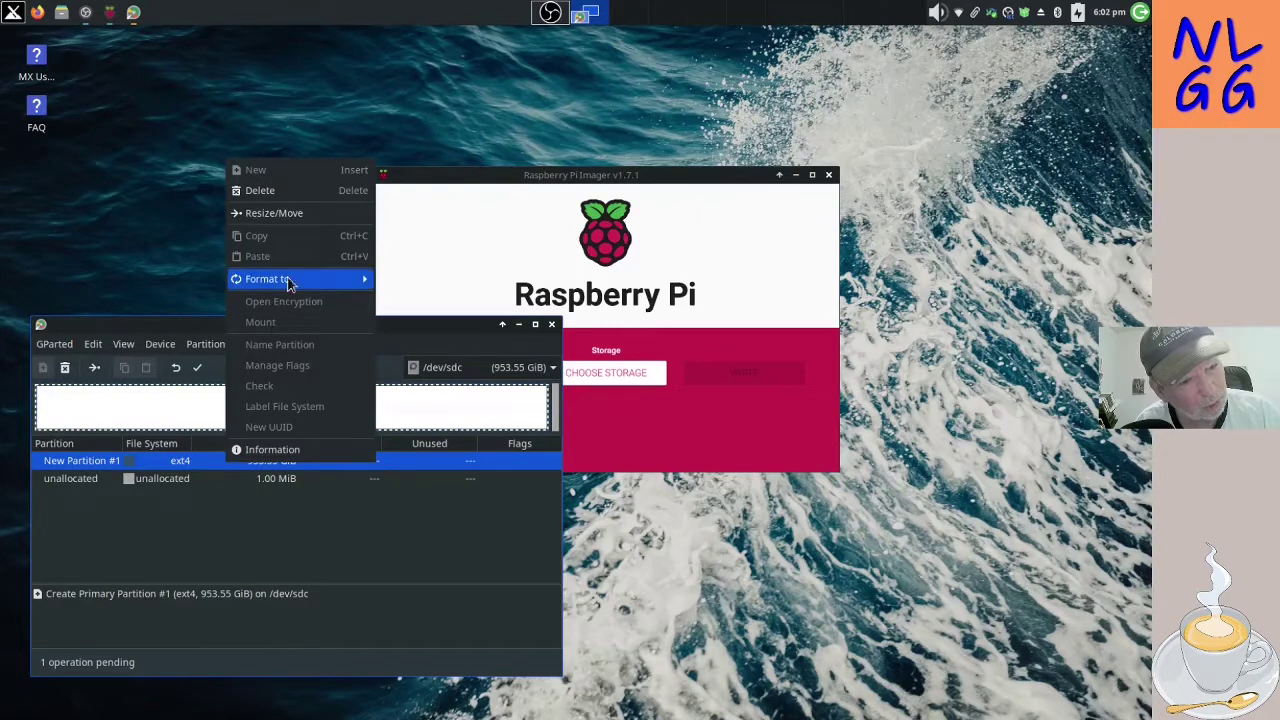
pyautogui.moveTo(291, 279)
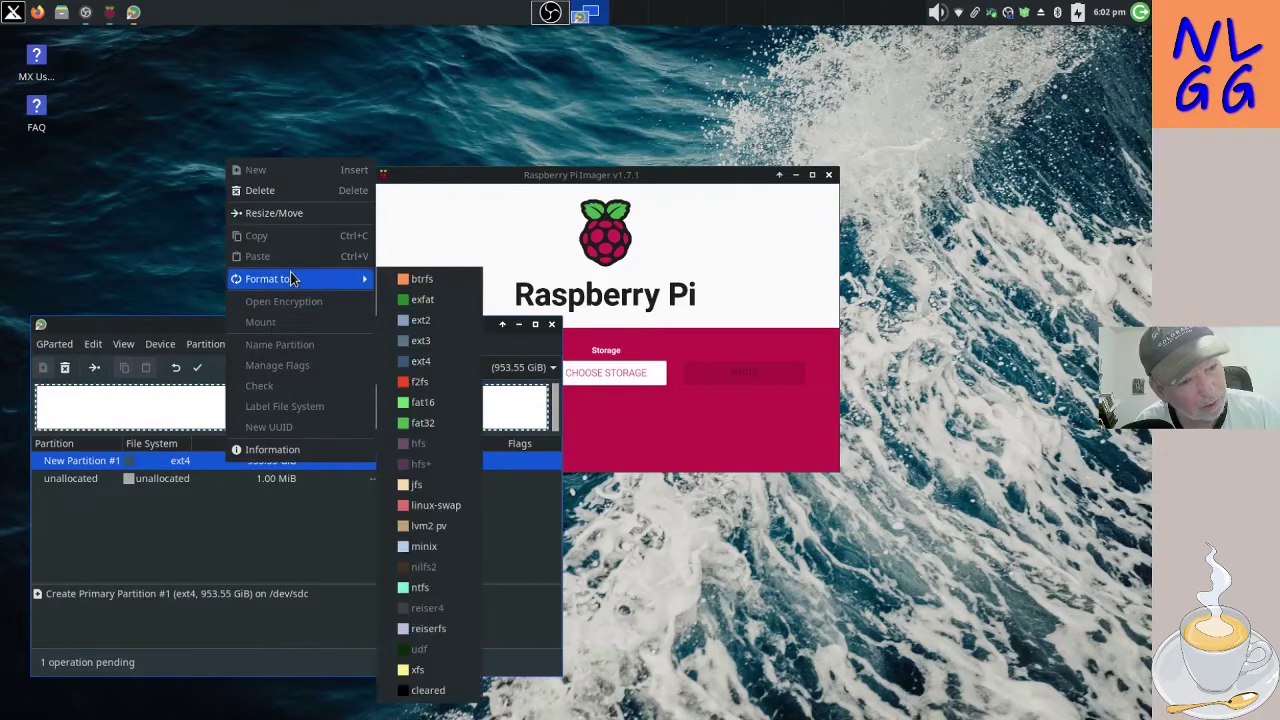
pyautogui.click(421, 361)
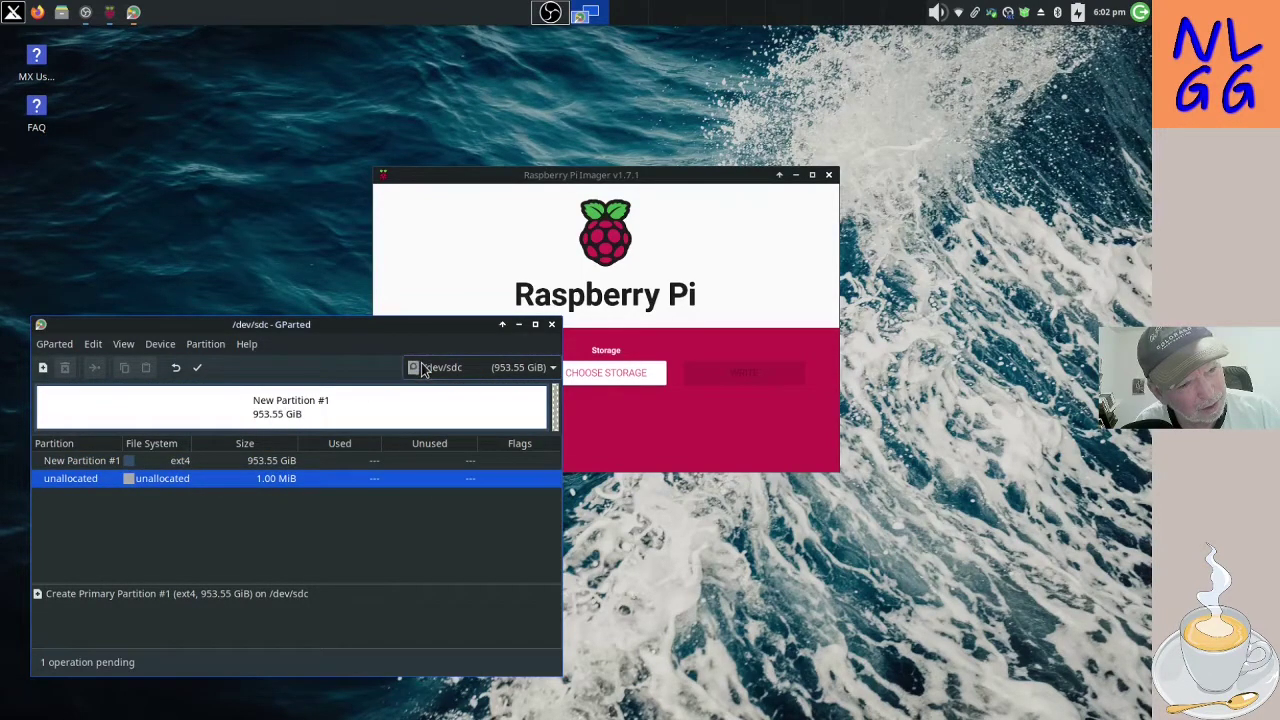
# - Apply the pending ext4 partition creation to /dev/sdc, select the finished partition for review, and close GParted
pyautogui.click(200, 369)
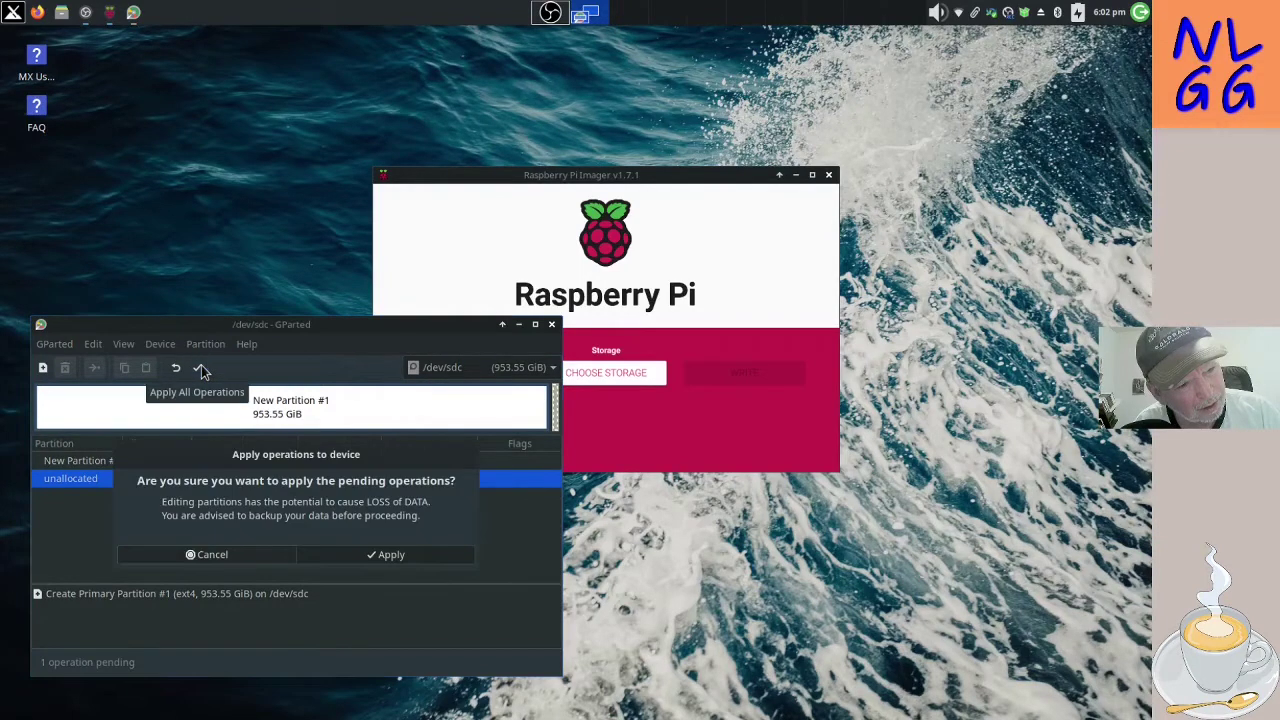
pyautogui.click(334, 556)
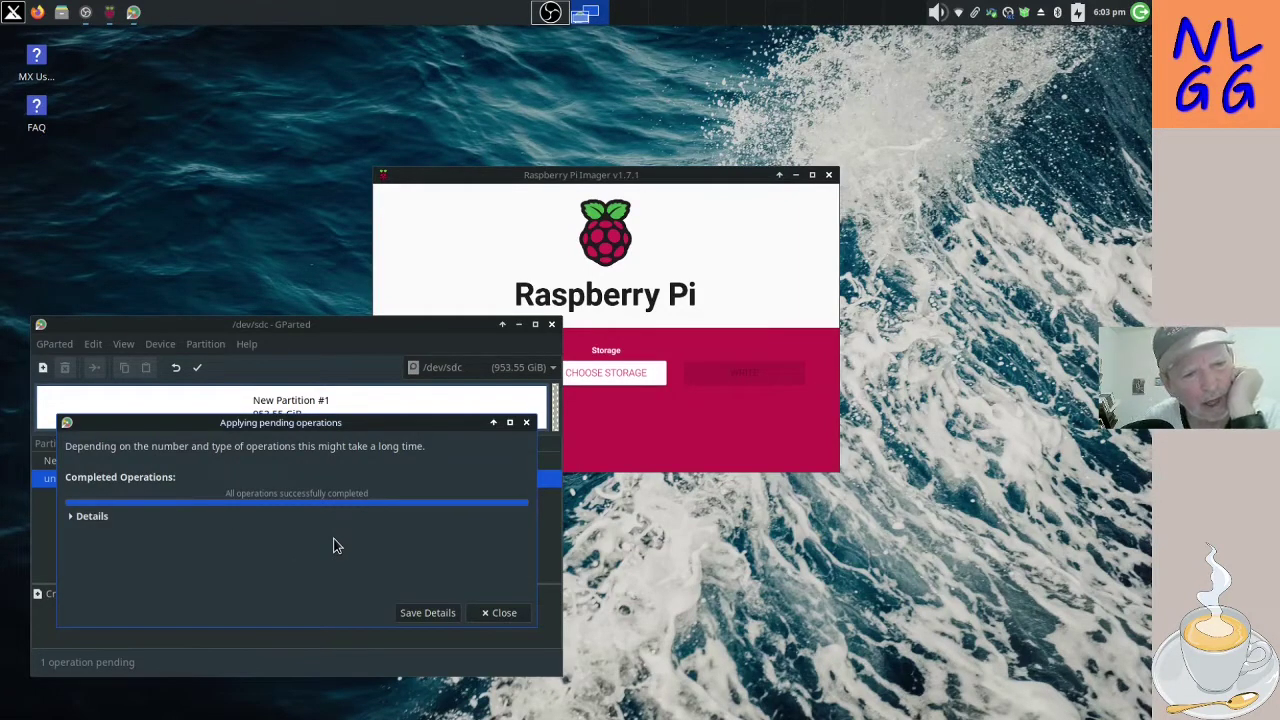
pyautogui.click(492, 612)
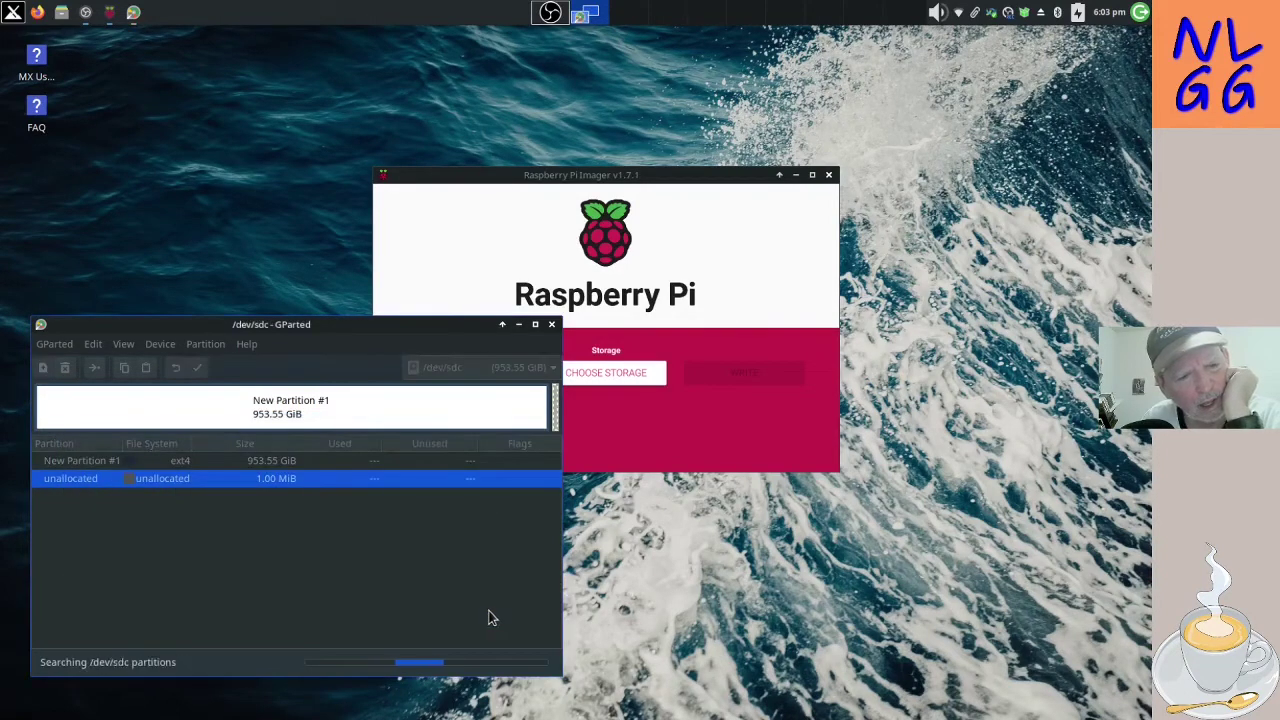
pyautogui.click(282, 465)
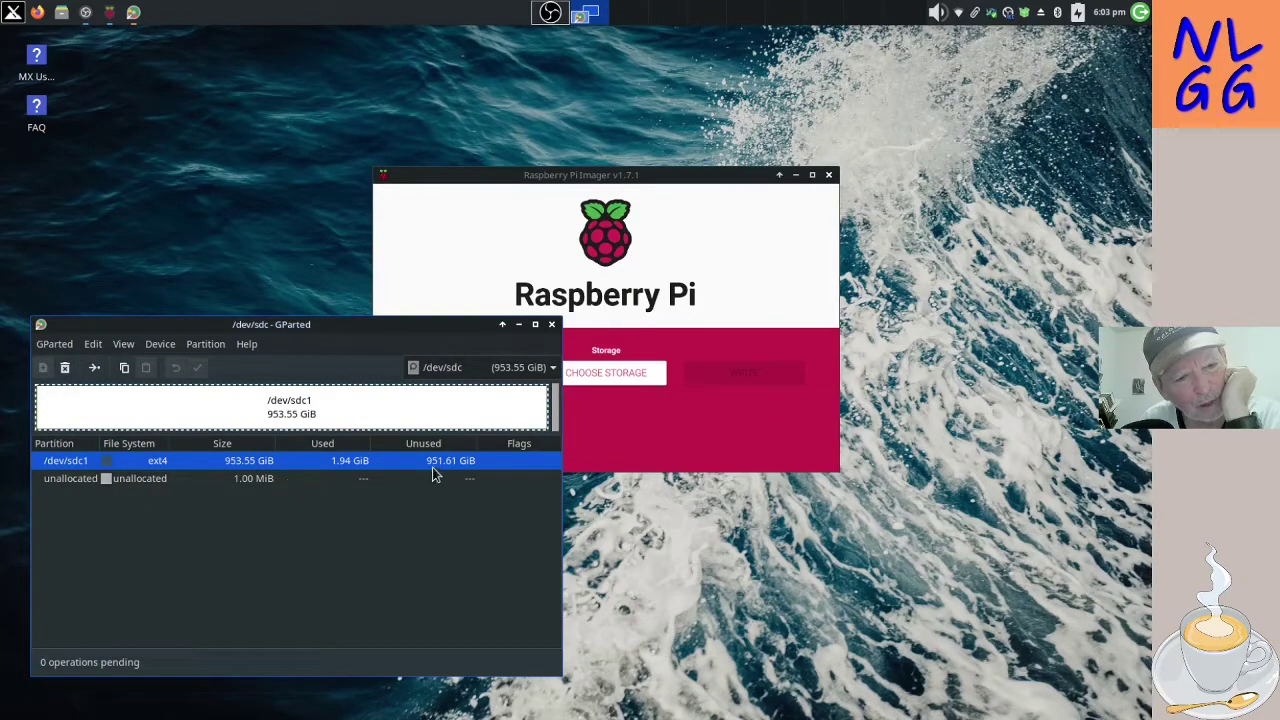
pyautogui.click(550, 326)
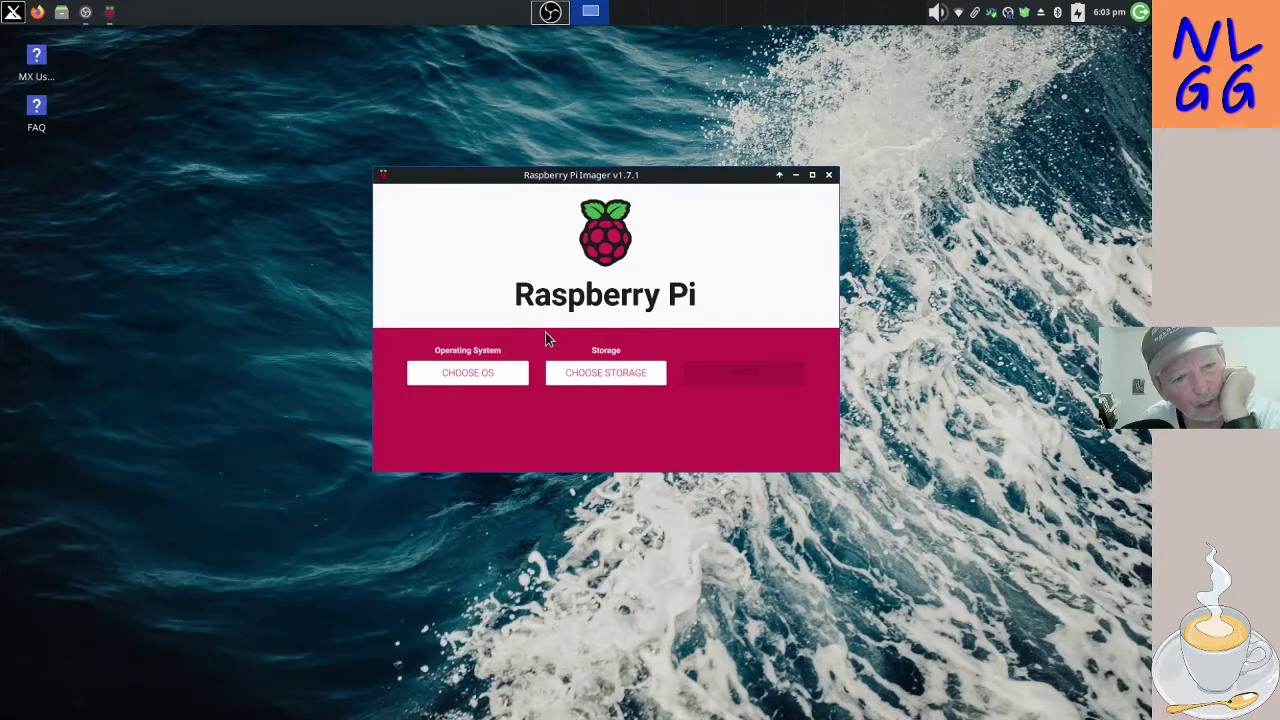
# - Choose Raspberry Pi OS Lite (64-bit) from the other Raspberry Pi OS images as the operating system
pyautogui.click(479, 372)
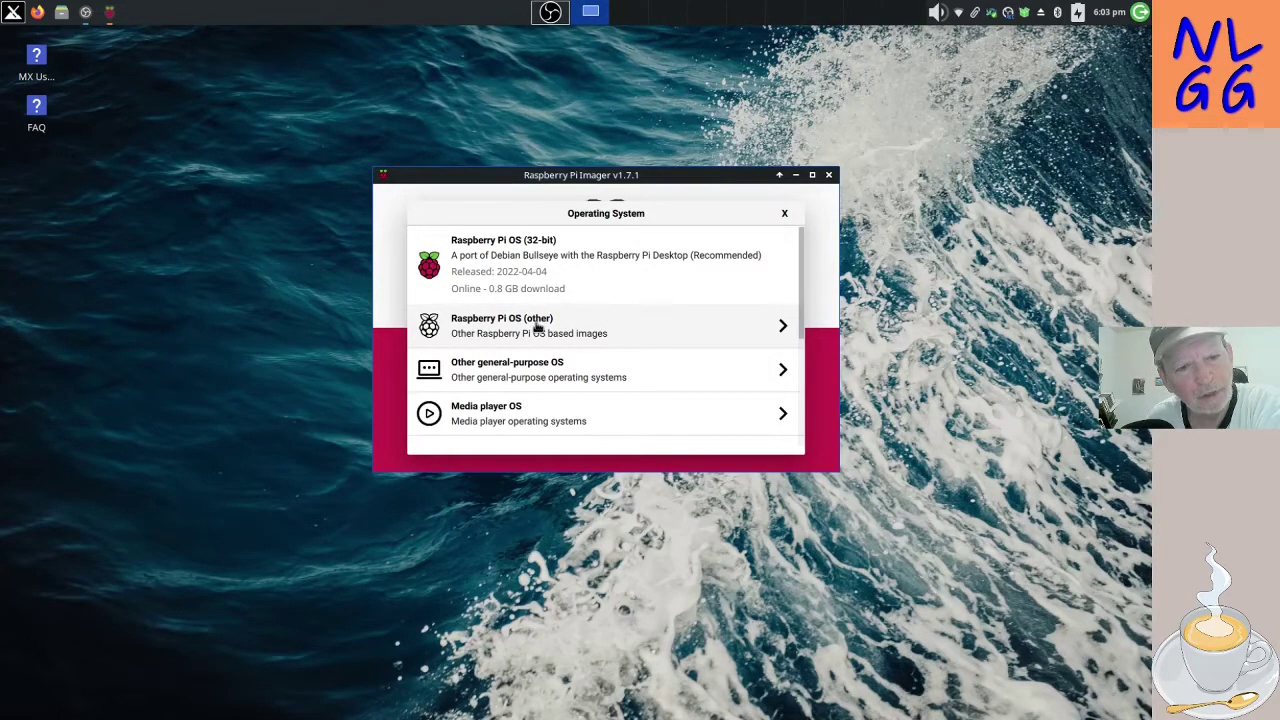
pyautogui.click(537, 327)
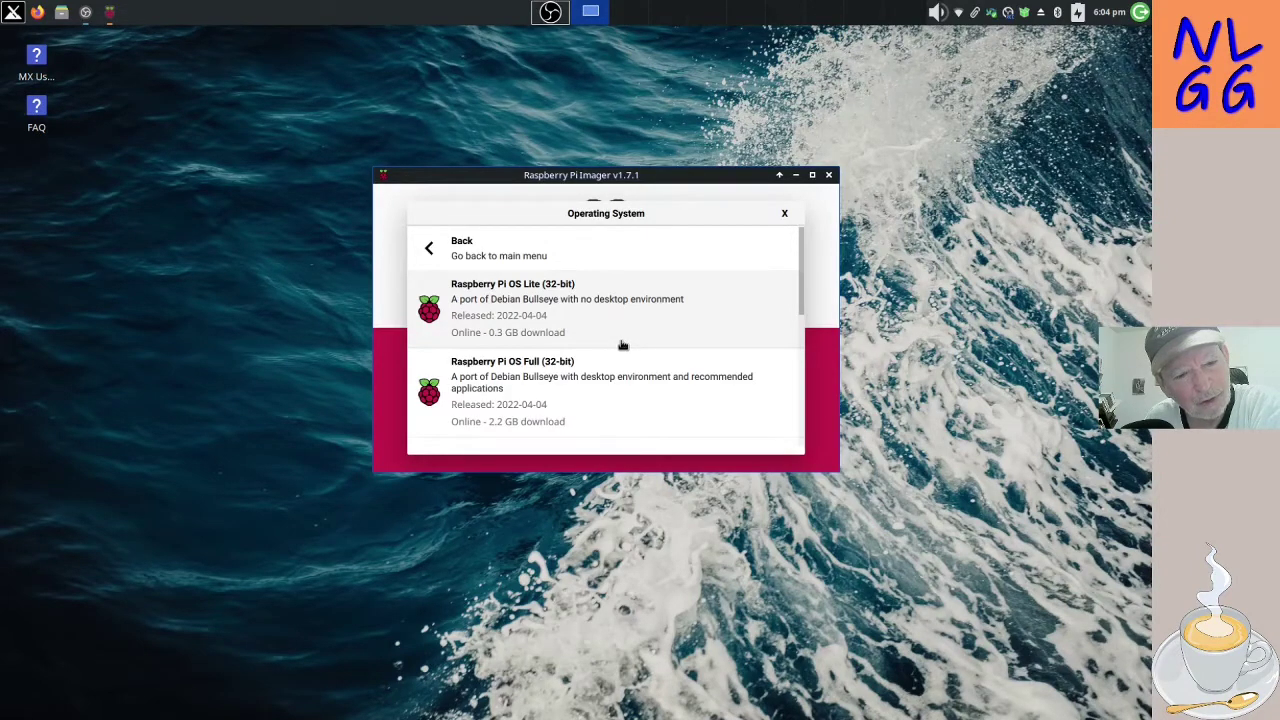
pyautogui.scroll(-1, 621, 345)
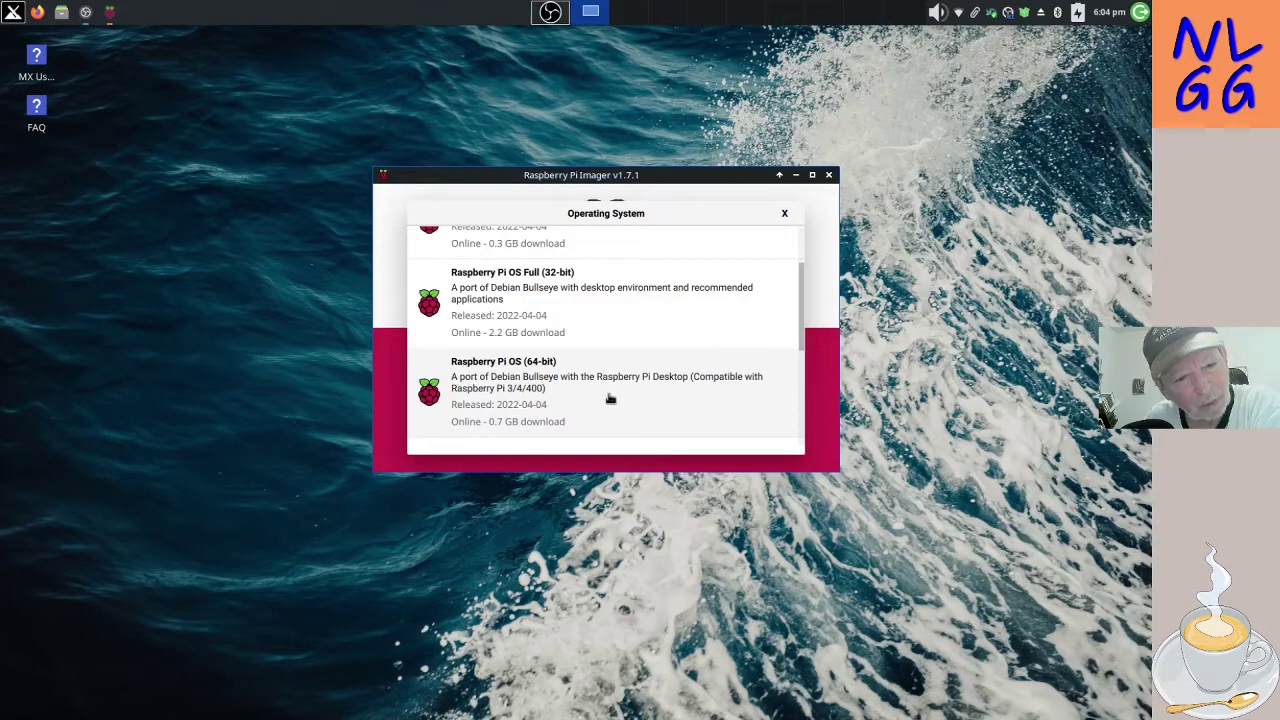
pyautogui.scroll(-1, 610, 398)
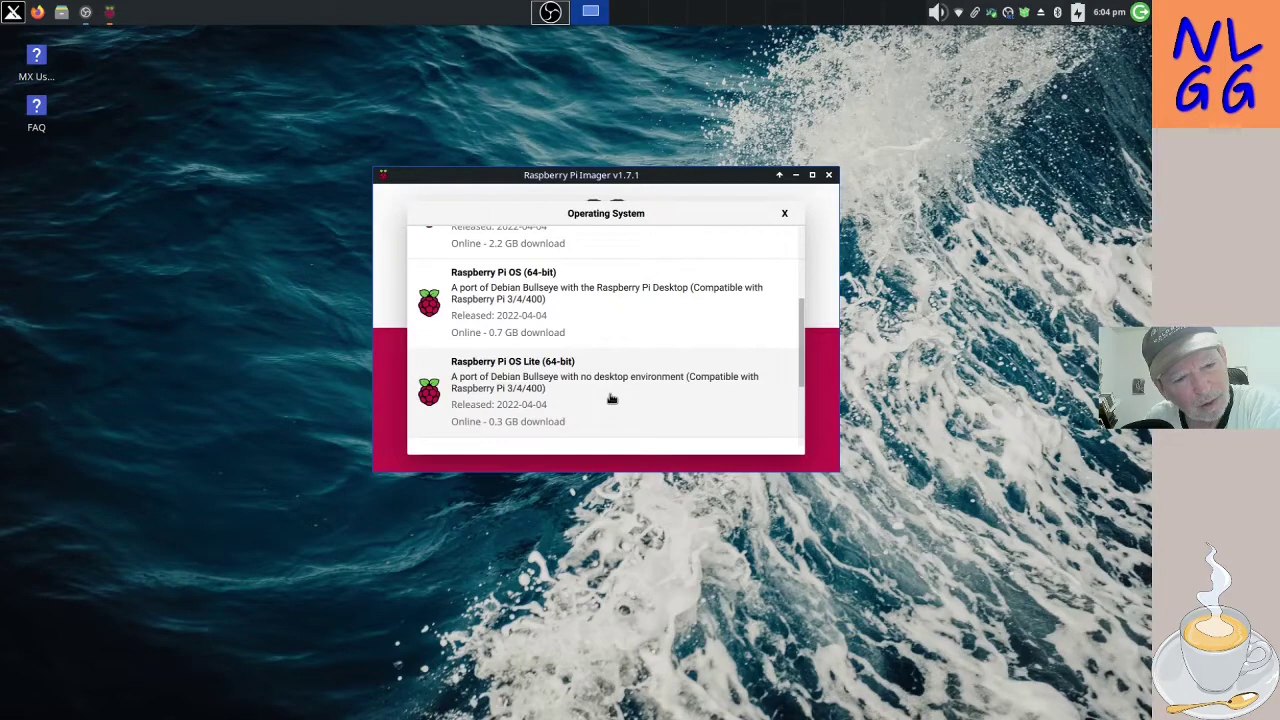
pyautogui.scroll(-1, 613, 400)
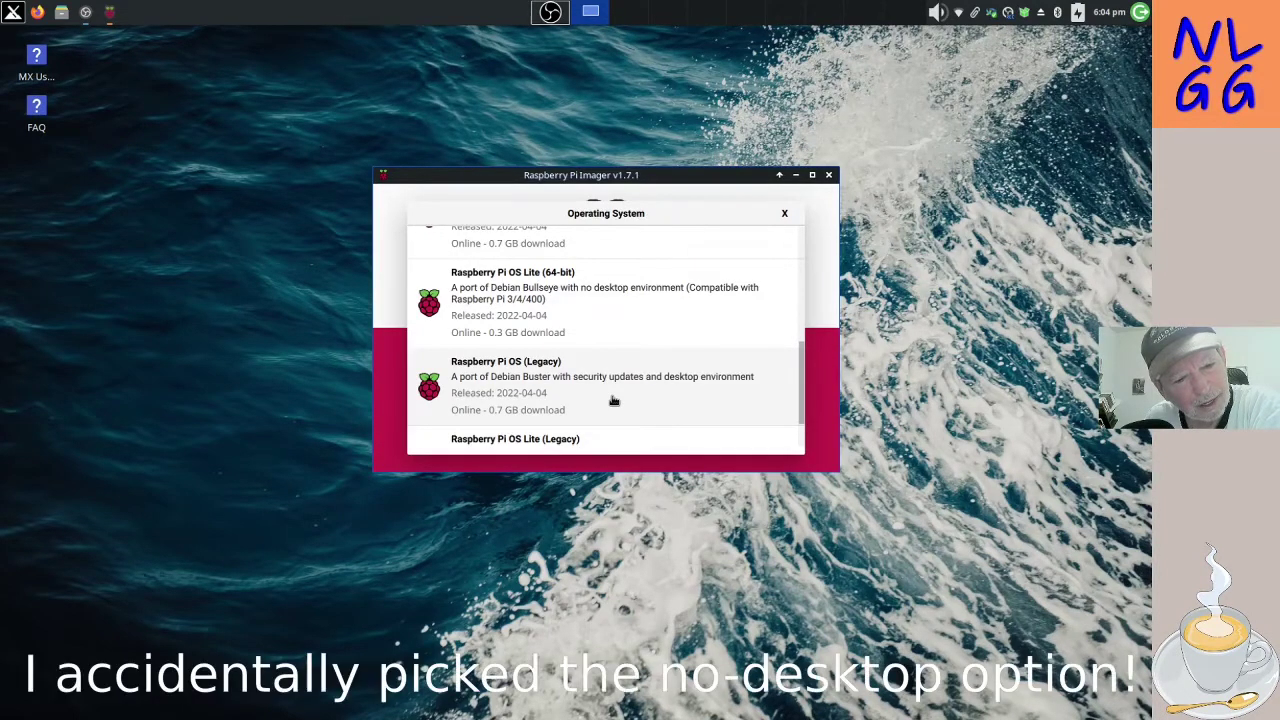
pyautogui.click(620, 329)
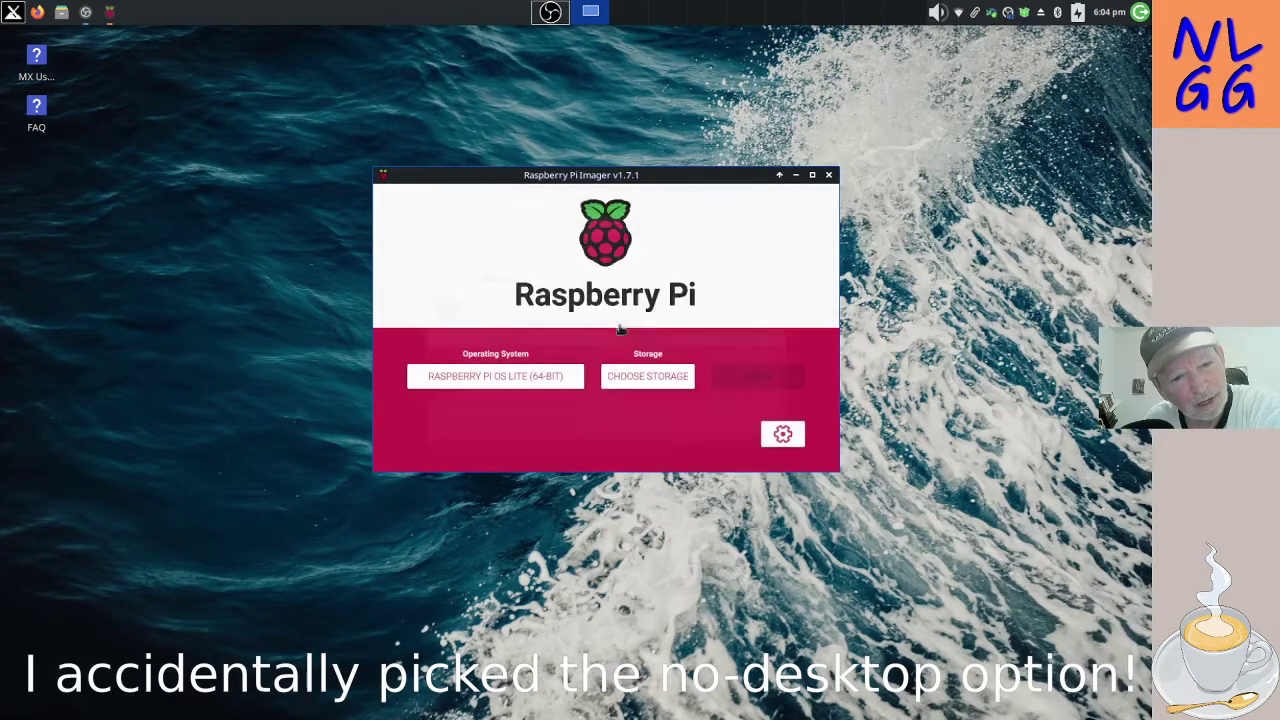
# - Write the image to the 1023.9 GB Generic Mass-Storage drive, approving the erase and entering the account password, and close the imager
pyautogui.click(645, 375)
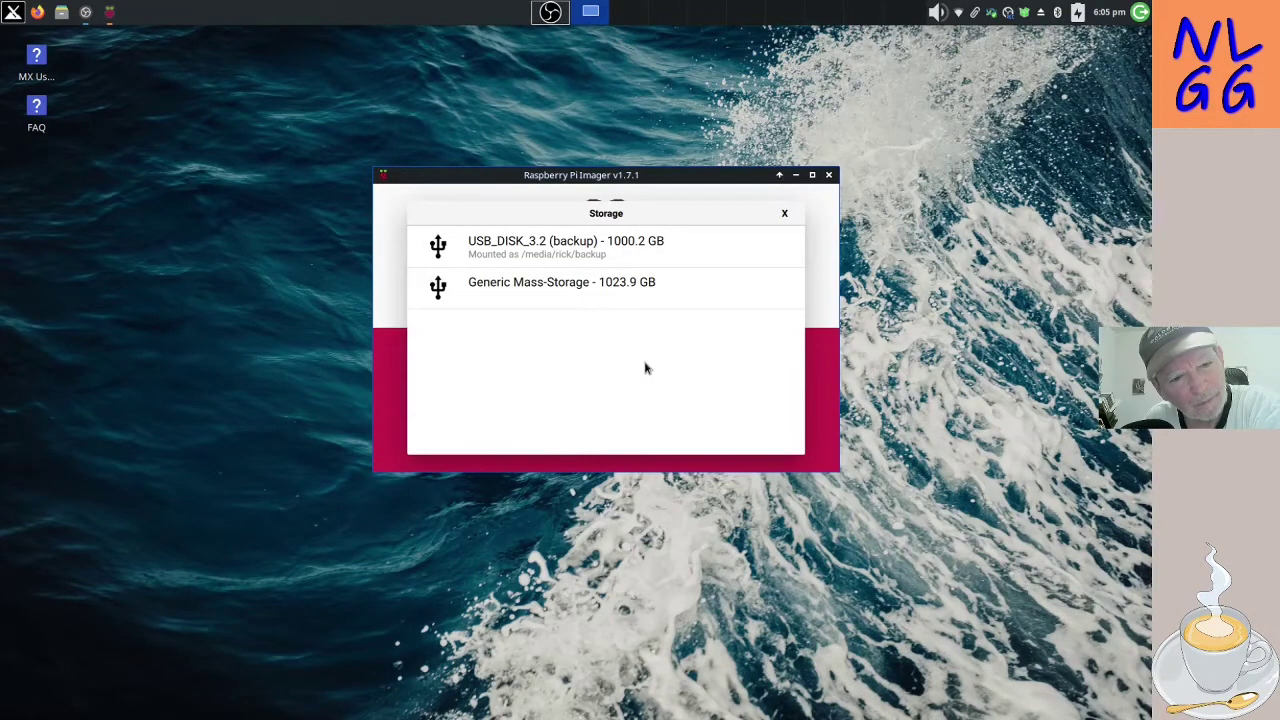
pyautogui.click(598, 289)
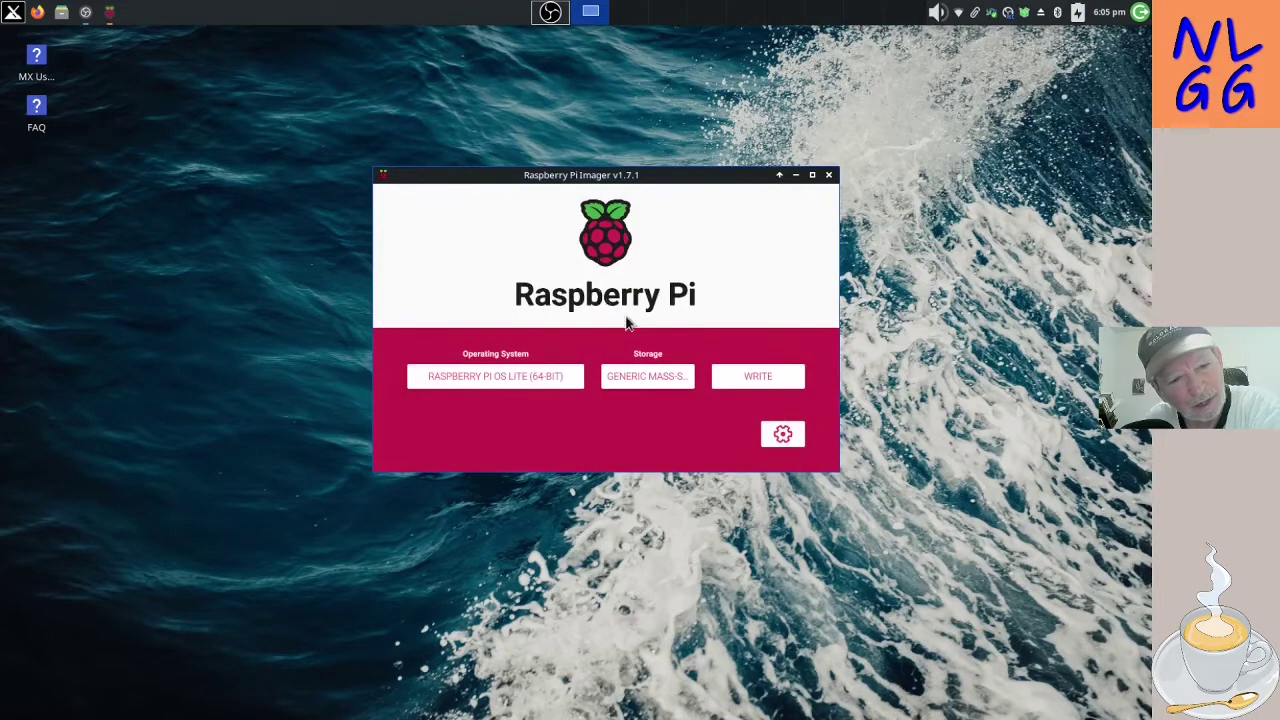
pyautogui.click(735, 385)
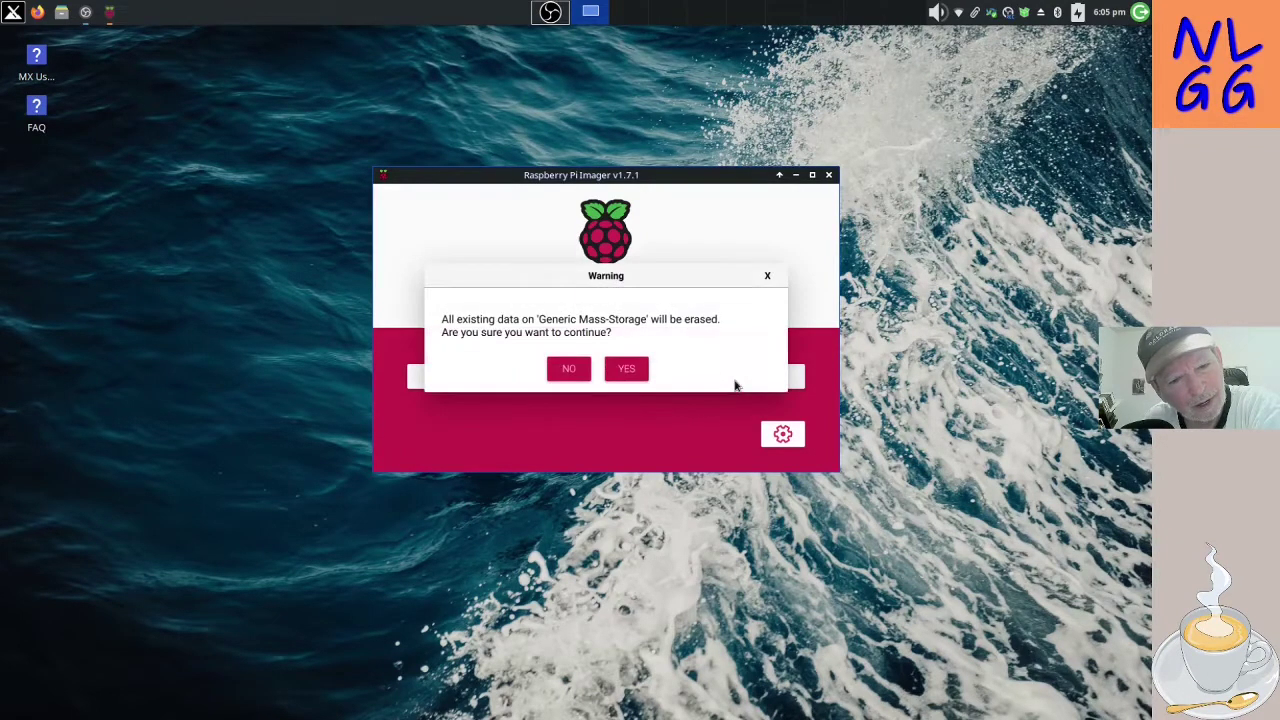
pyautogui.click(640, 370)
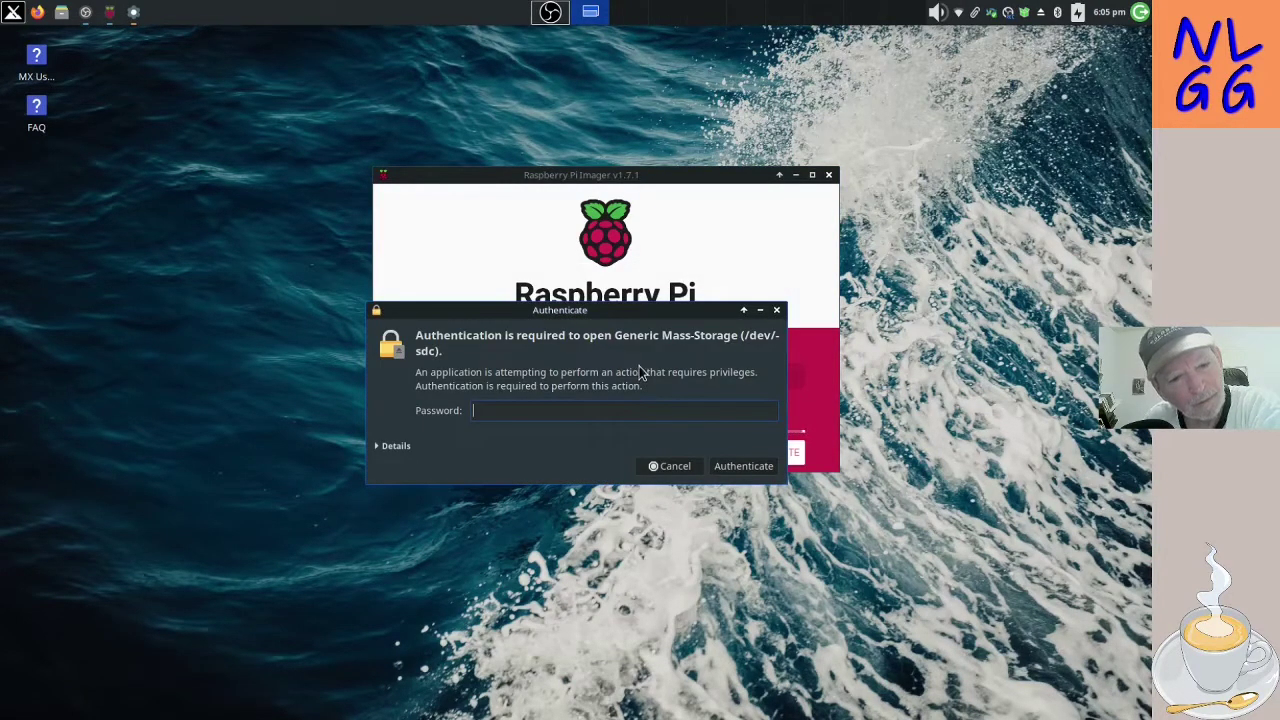
pyautogui.write('•••••')
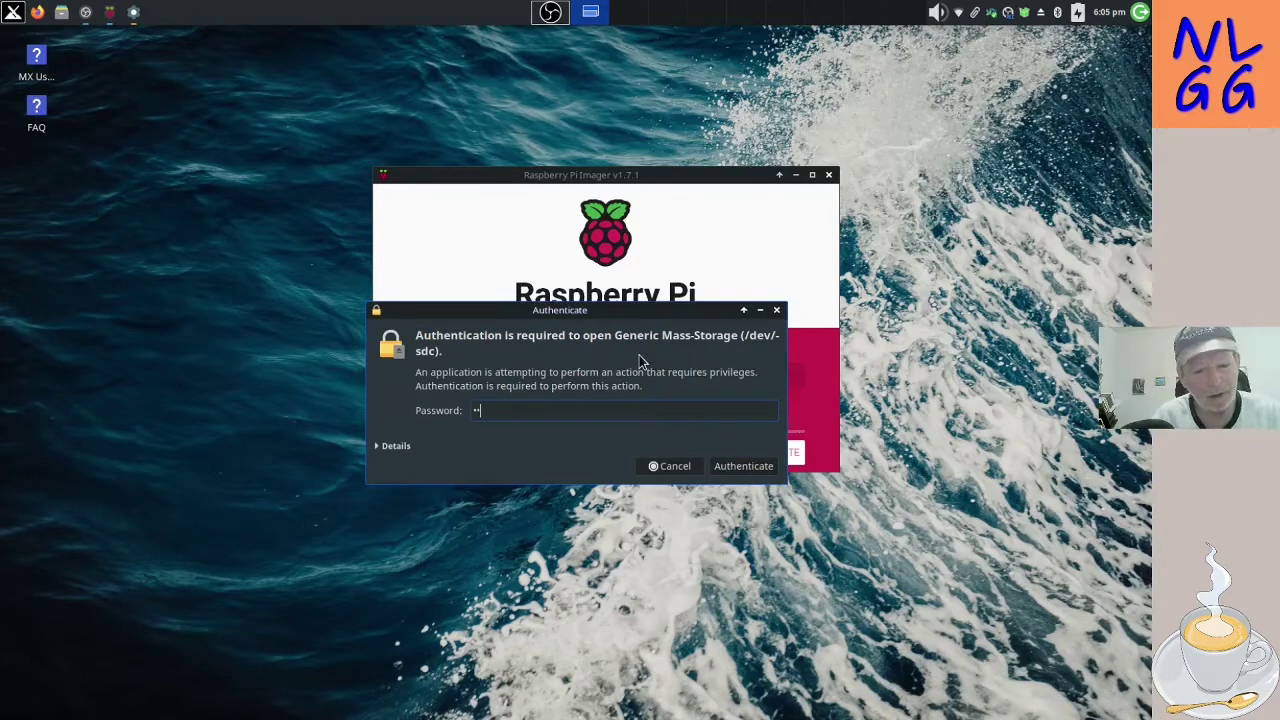
pyautogui.press('Return')
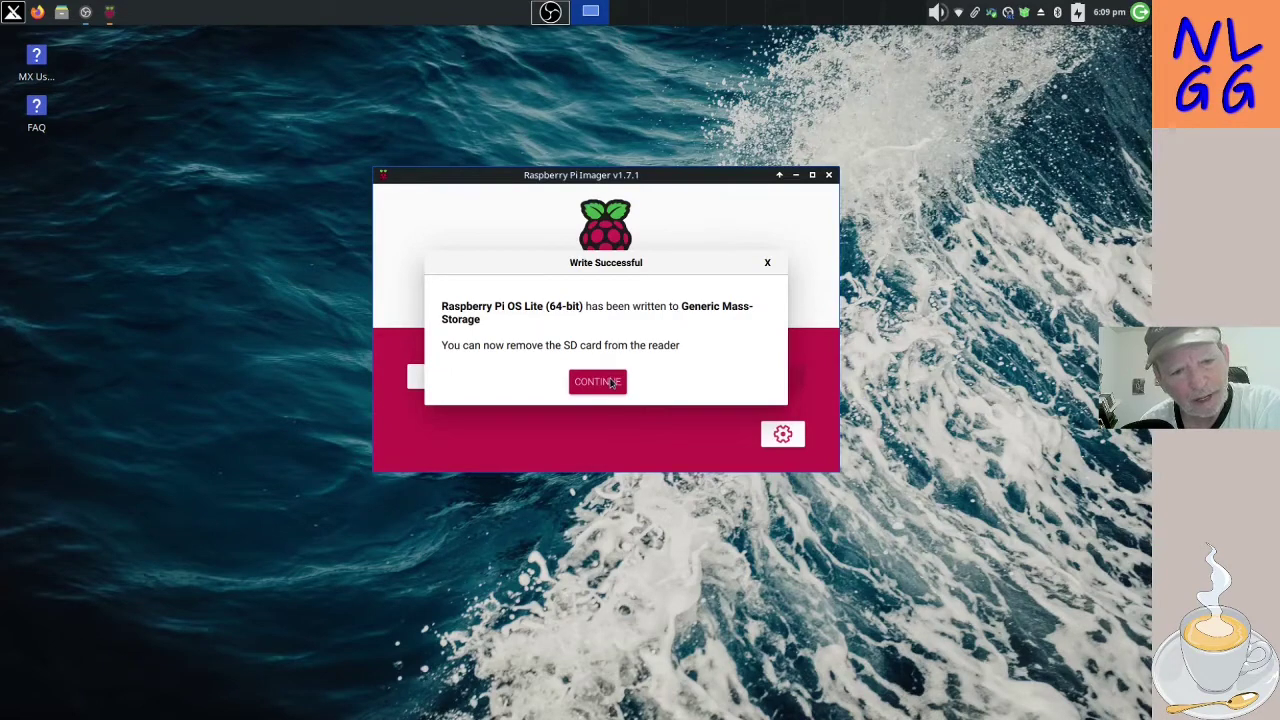
pyautogui.click(612, 383)
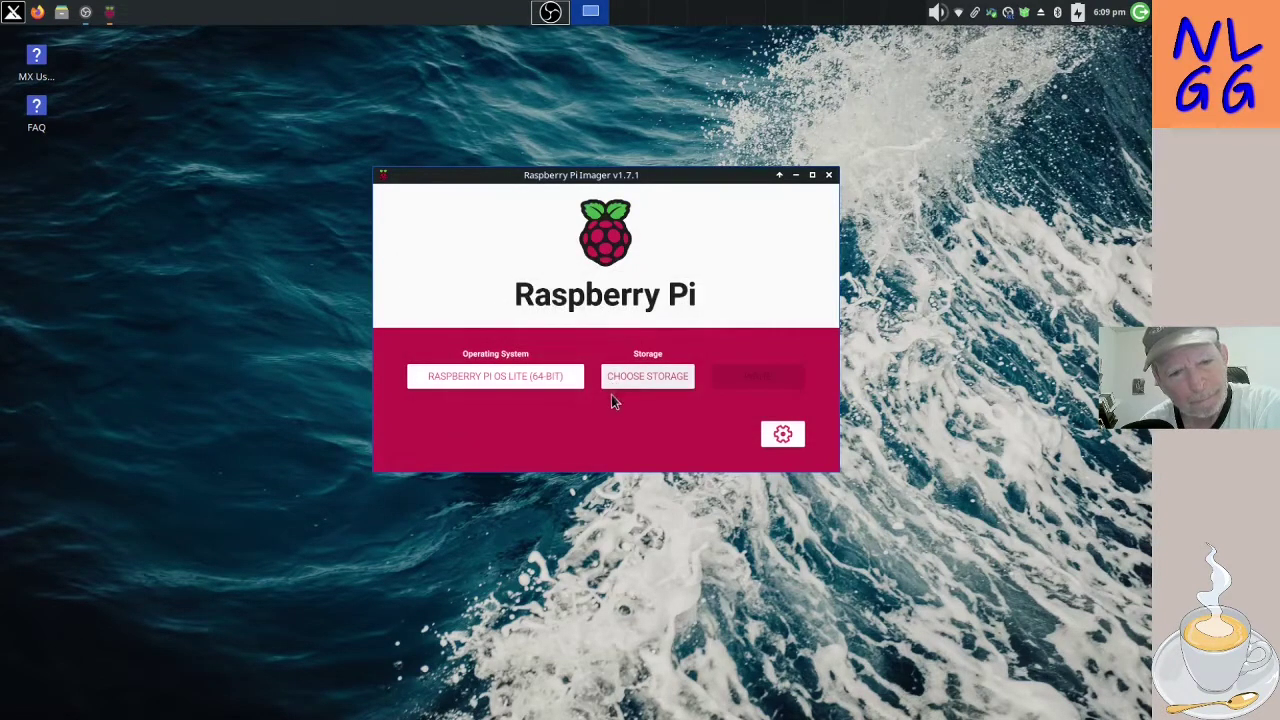
pyautogui.click(828, 176)
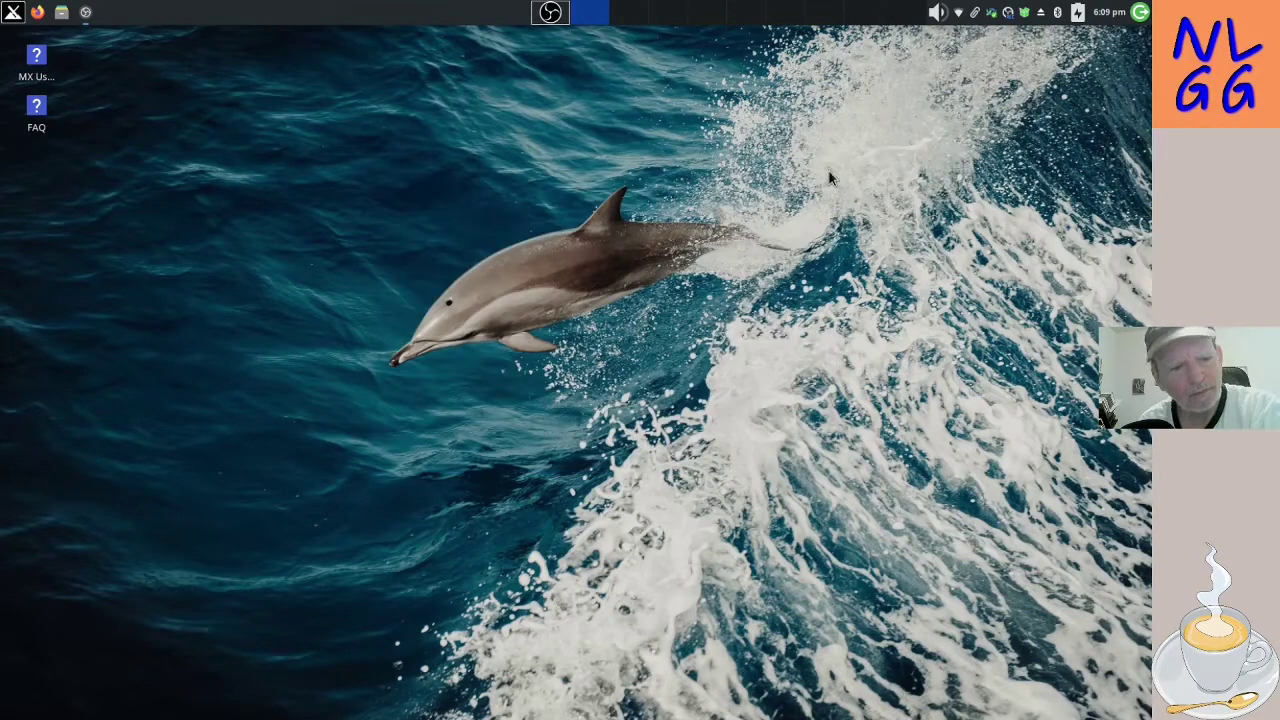